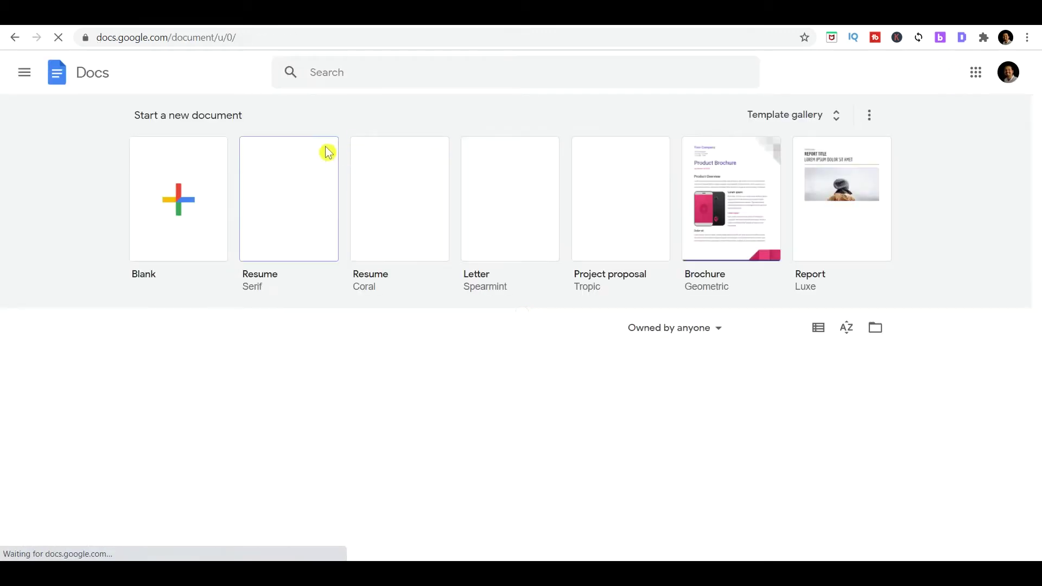
Create a blank document and title it "Create Borders"
click(182, 204)
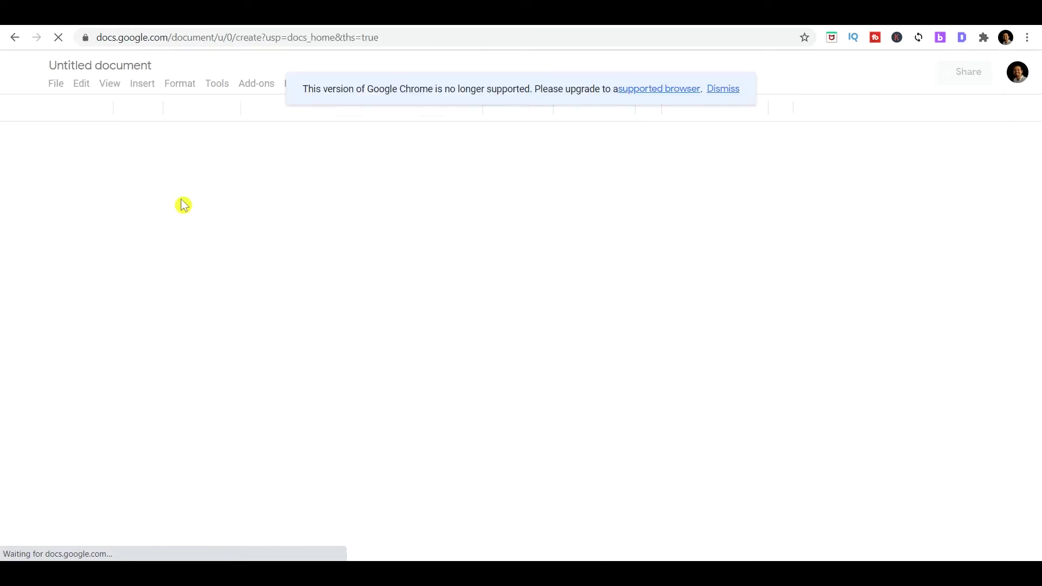
click(145, 69)
text(Creat)
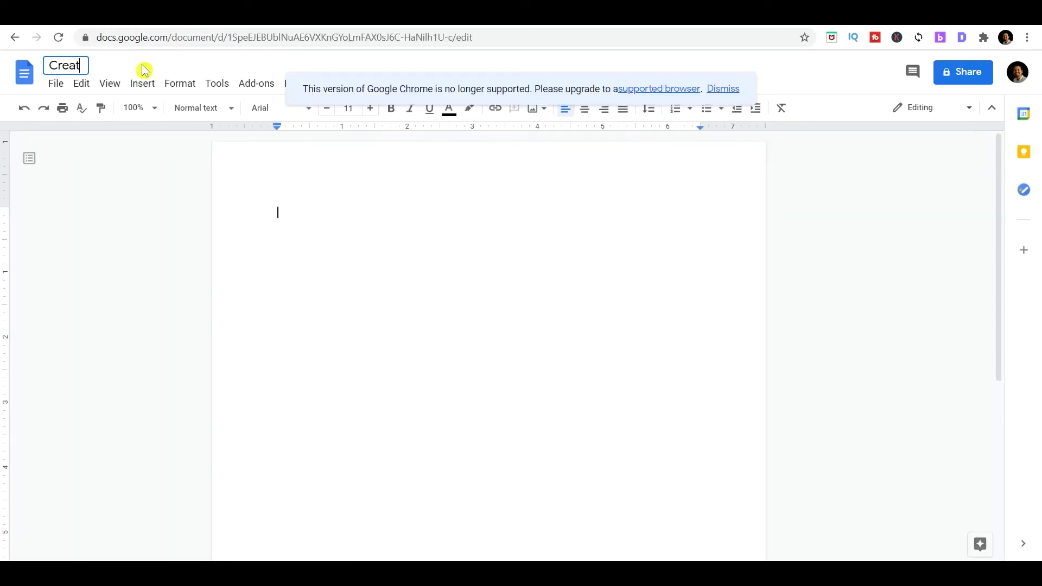
text(e Borders)
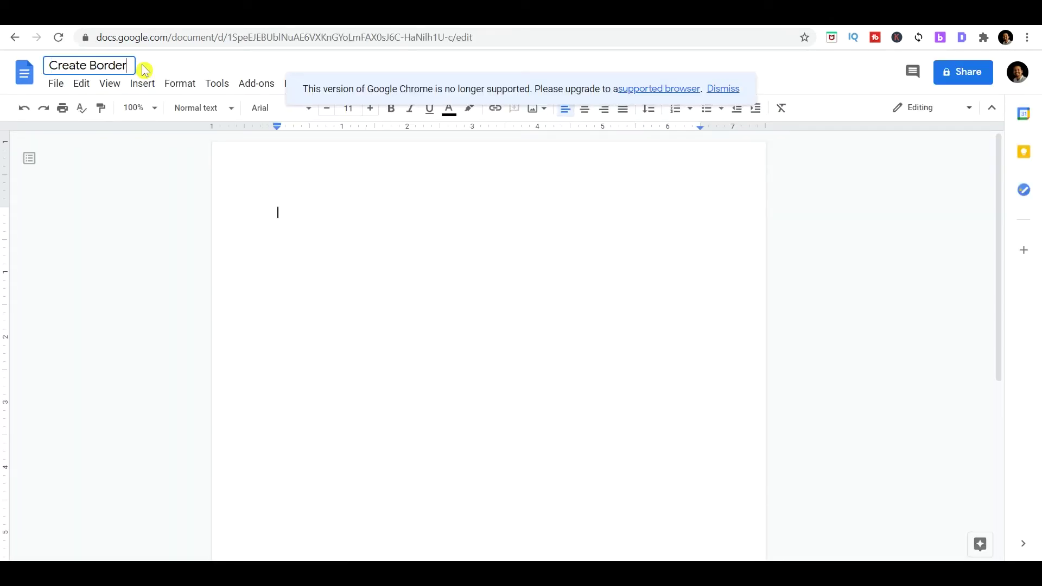
key(Return)
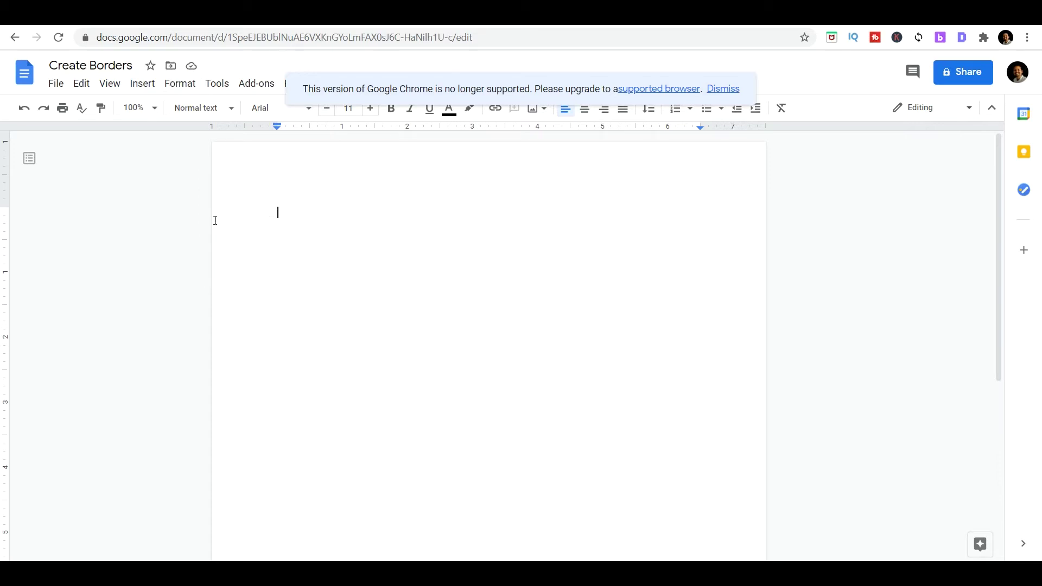
In the page setup, set the top, bottom, left and right margins to .5 inches each
click(56, 85)
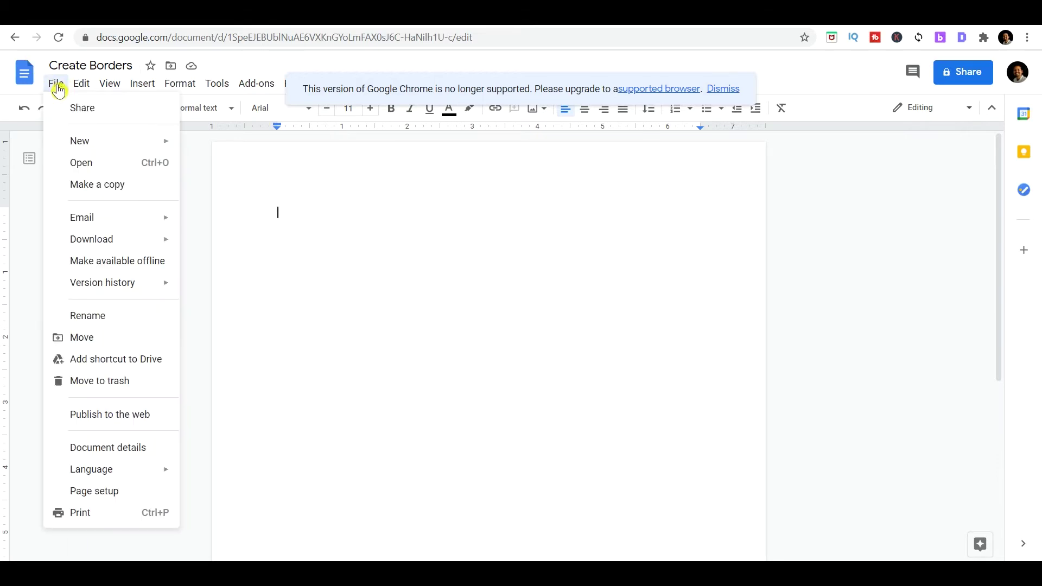
click(94, 491)
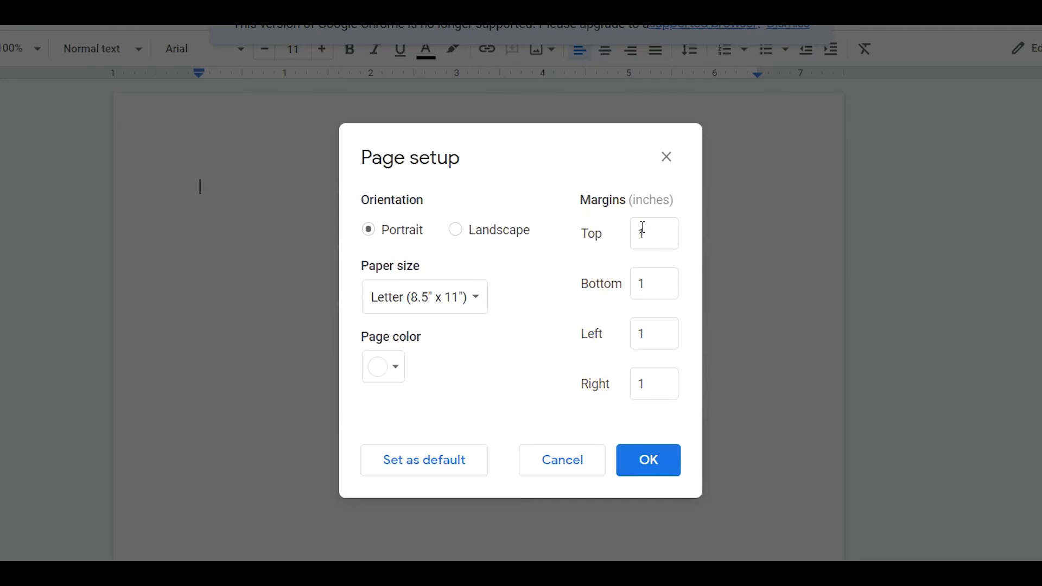
double_click(651, 235)
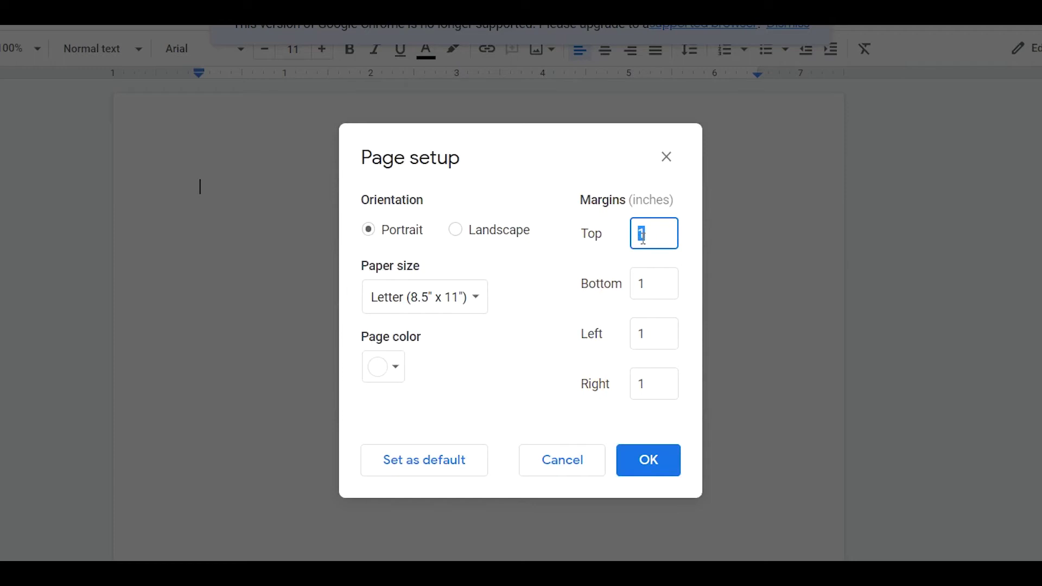
text(.5)
double_click(631, 289)
key(BackSpace)
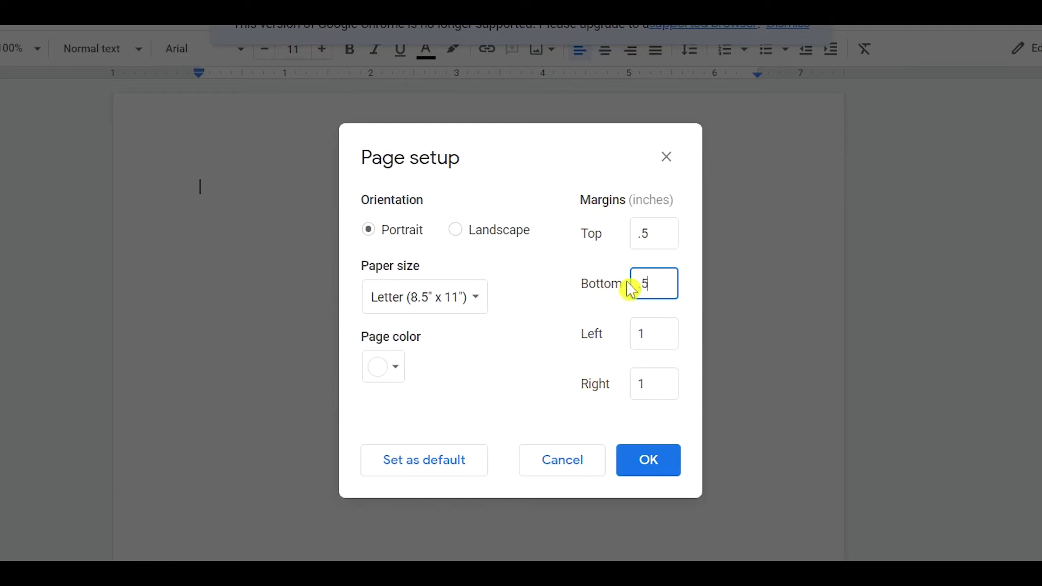
double_click(637, 333)
key(BackSpace)
double_click(632, 380)
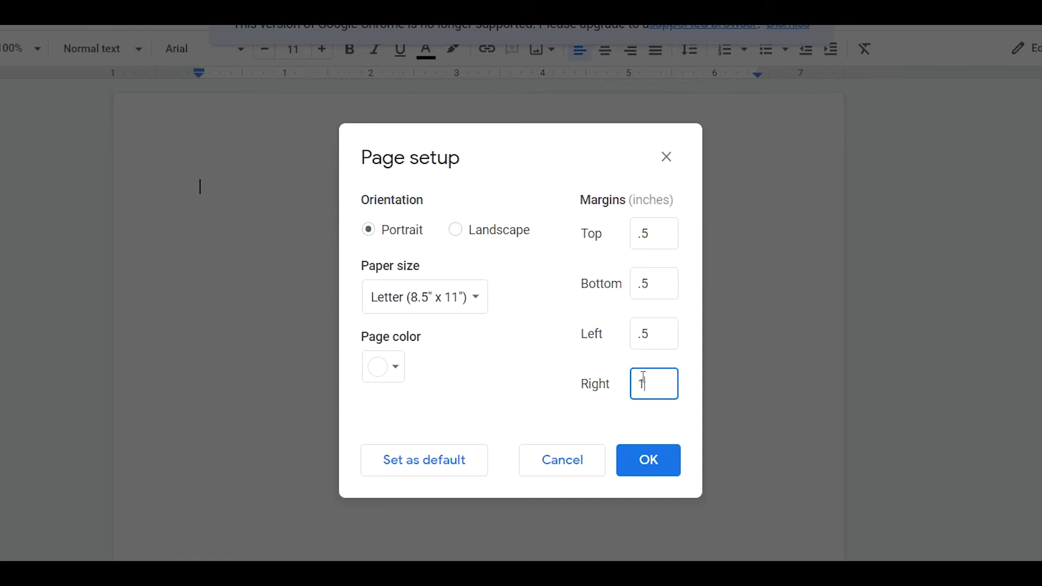
key(BackSpace)
text(.5)
click(521, 390)
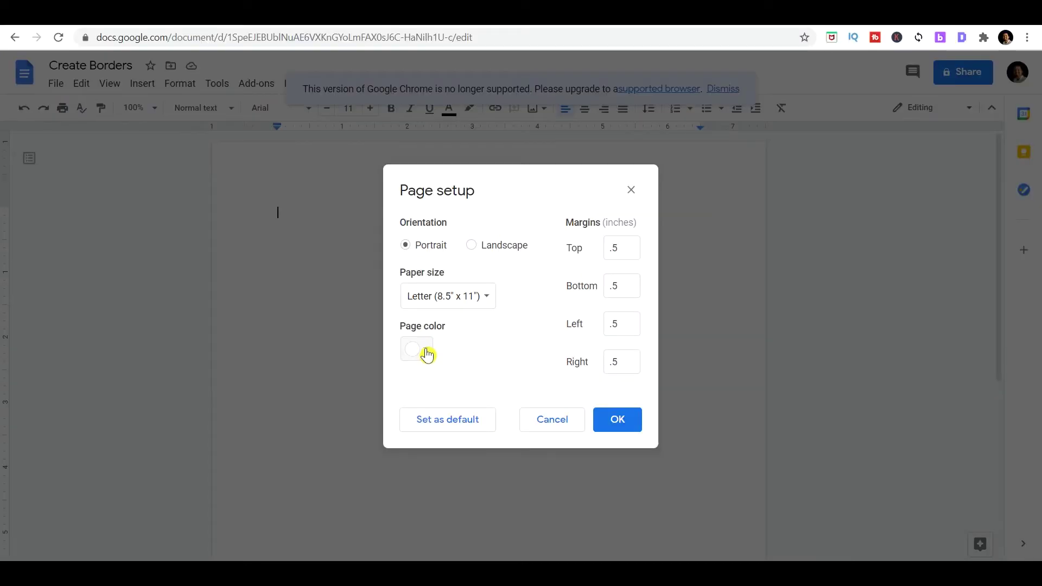
Set the page color to a custom light gray, #cfc9c9, and apply the page setup
click(427, 355)
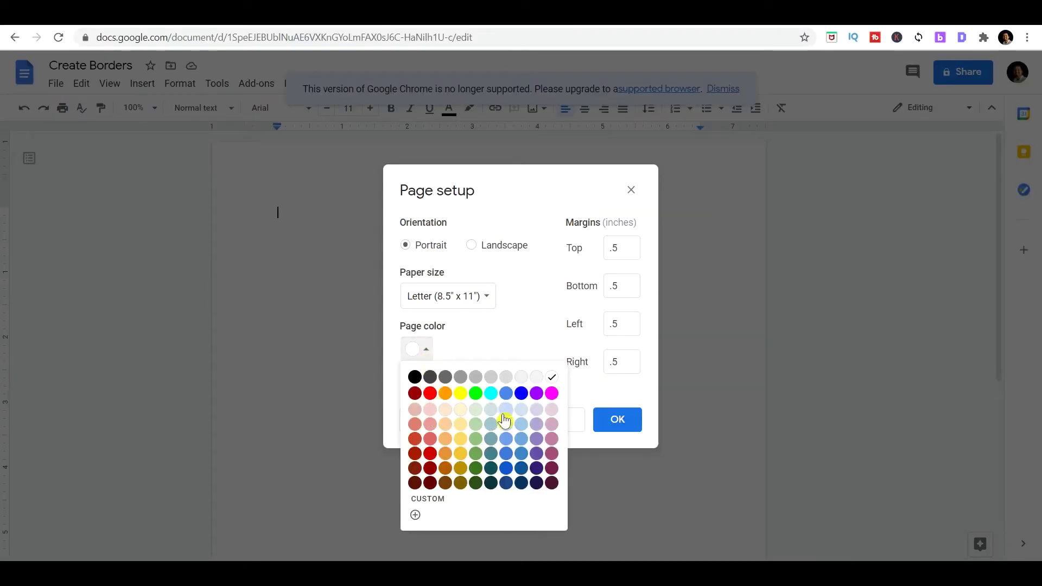
click(439, 500)
click(461, 251)
drag(462, 260, 459, 270)
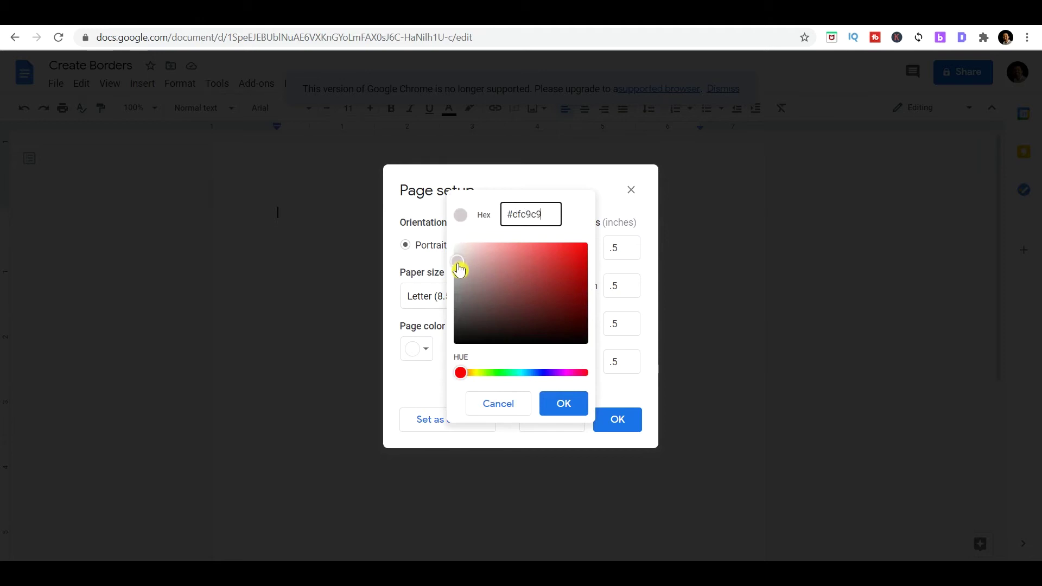
click(552, 406)
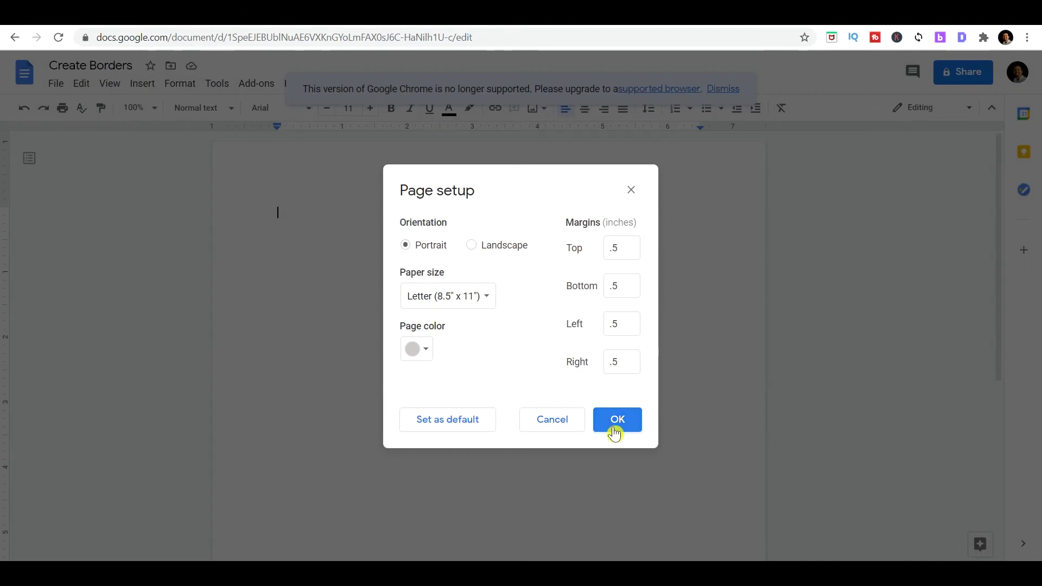
click(618, 432)
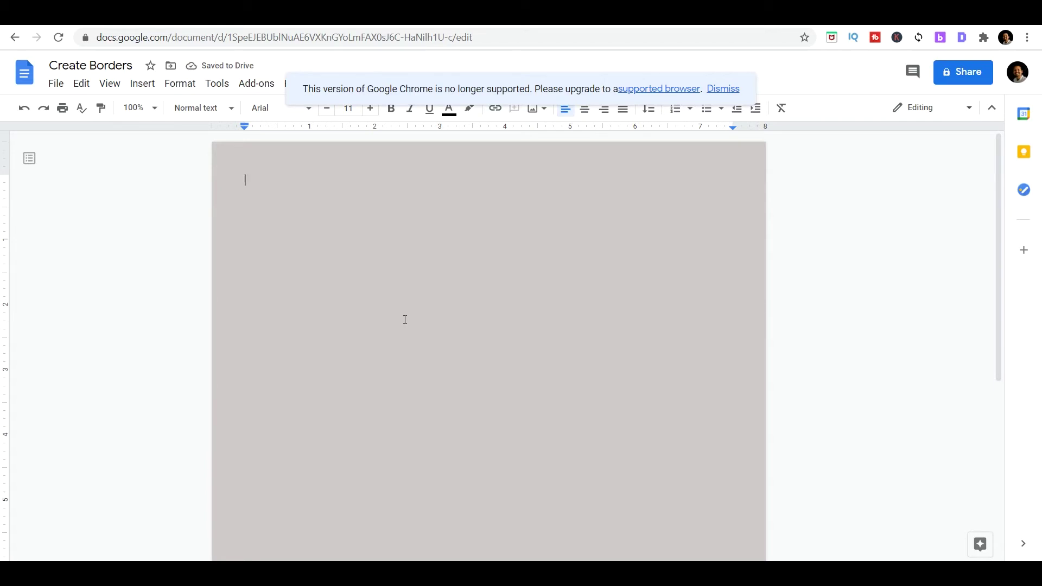
Insert a 1 x 1 table at the start of the document
click(141, 86)
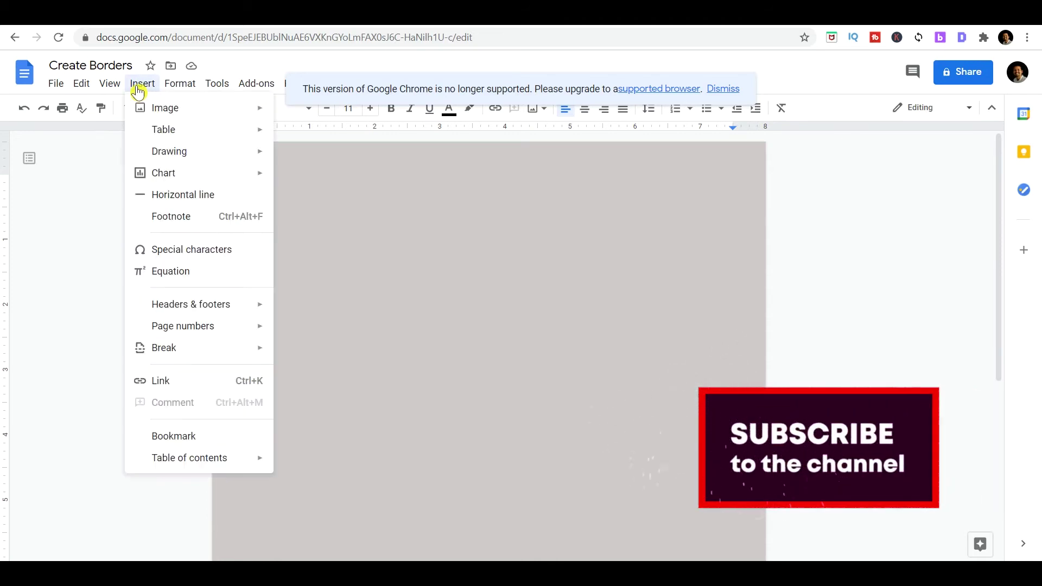
mouse_move(172, 133)
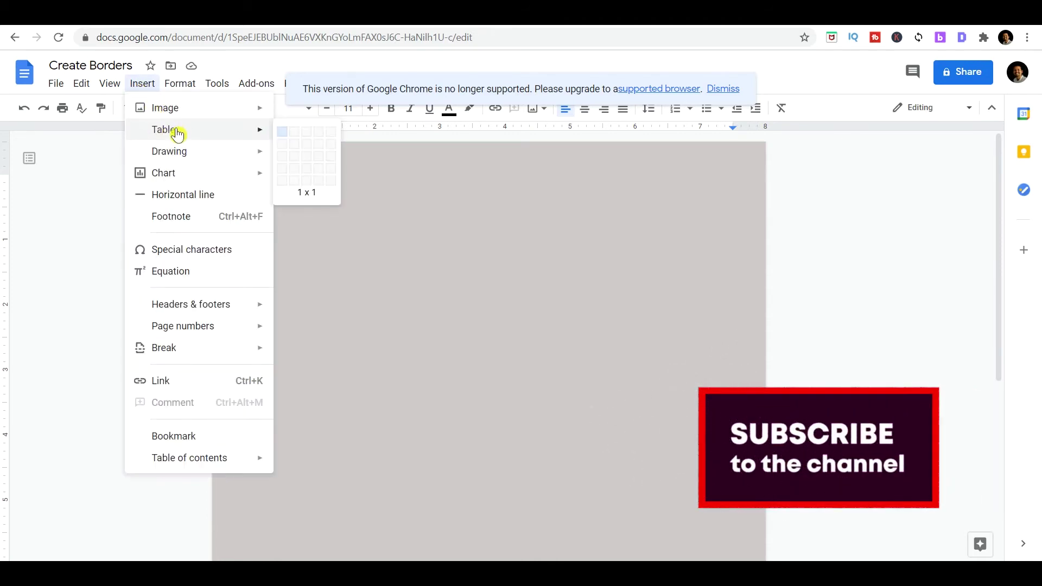
click(283, 140)
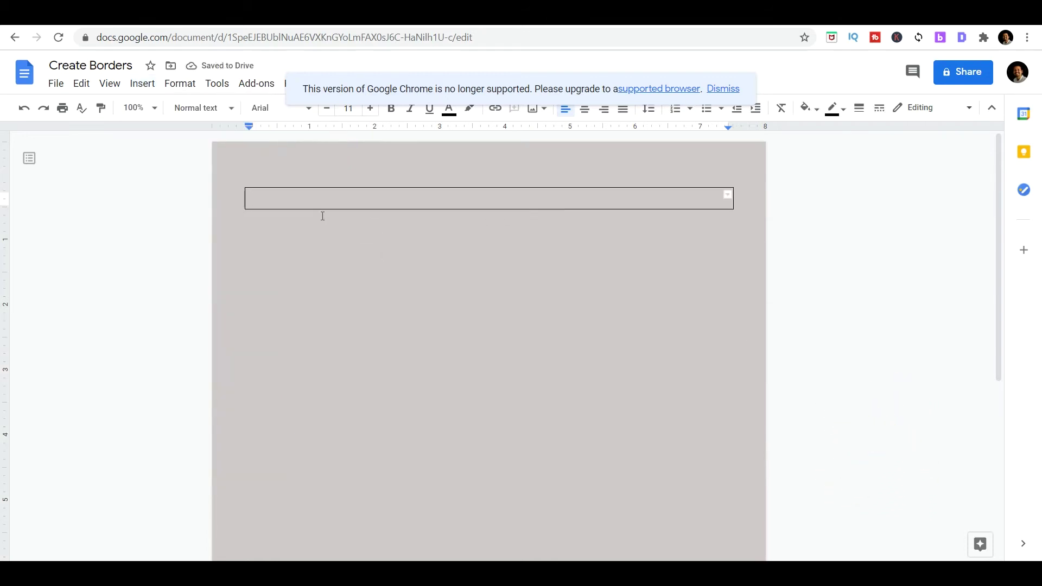
Stretch the table's single row down until its lower edge reaches the page's bottom margin
drag(400, 208, 404, 335)
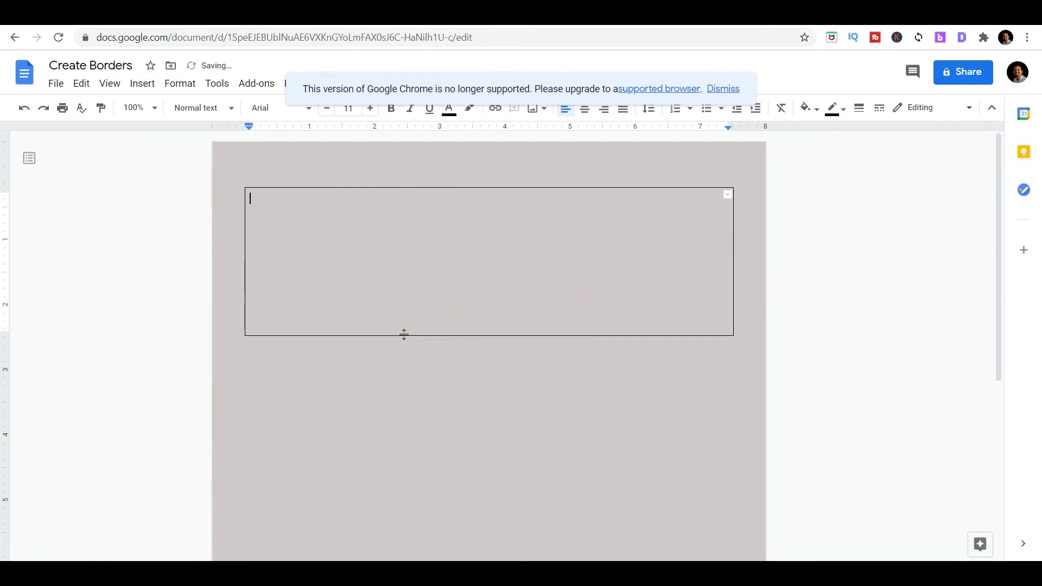
click(152, 110)
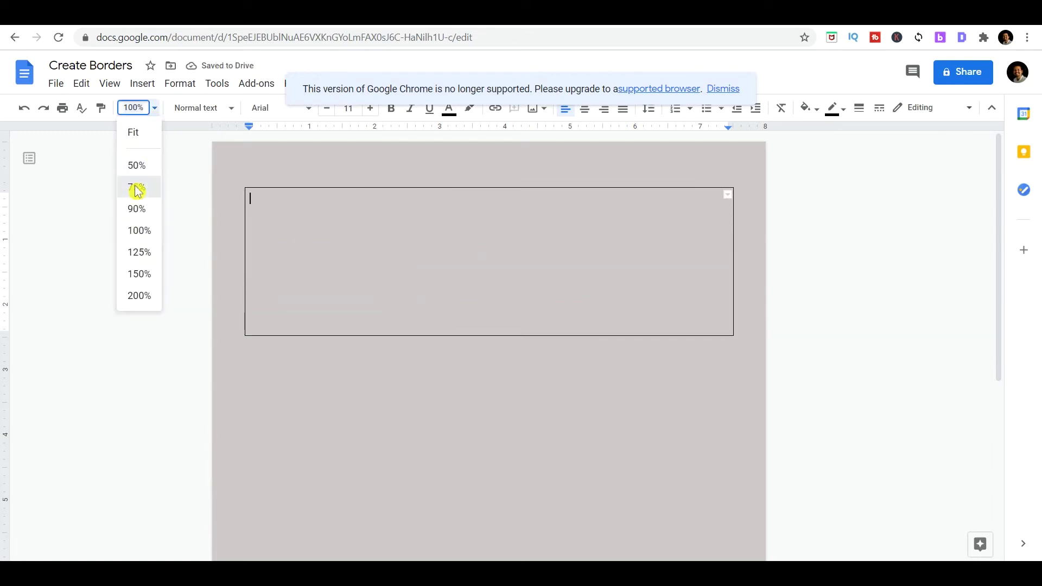
click(136, 190)
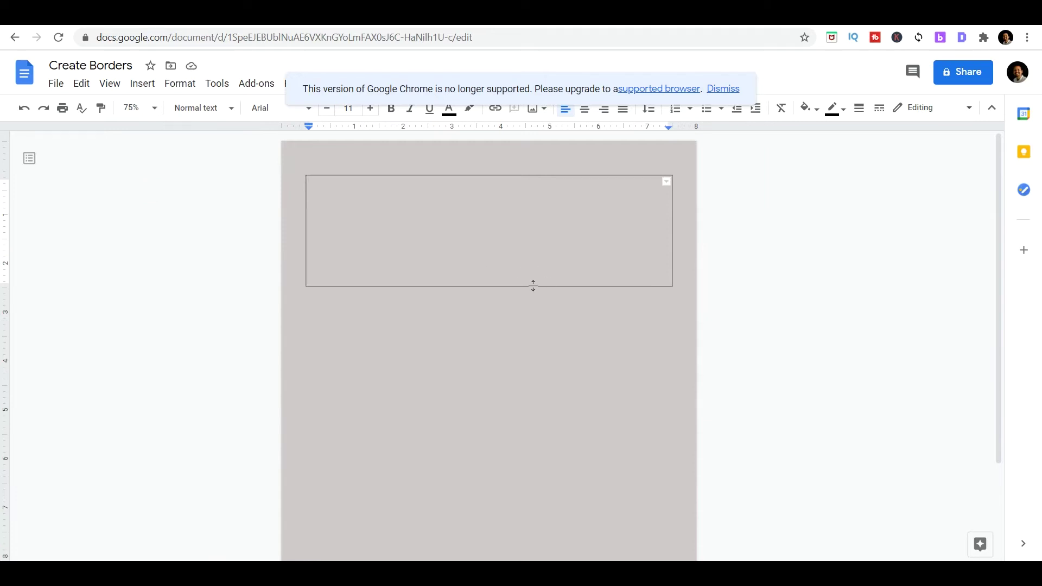
drag(534, 285, 543, 549)
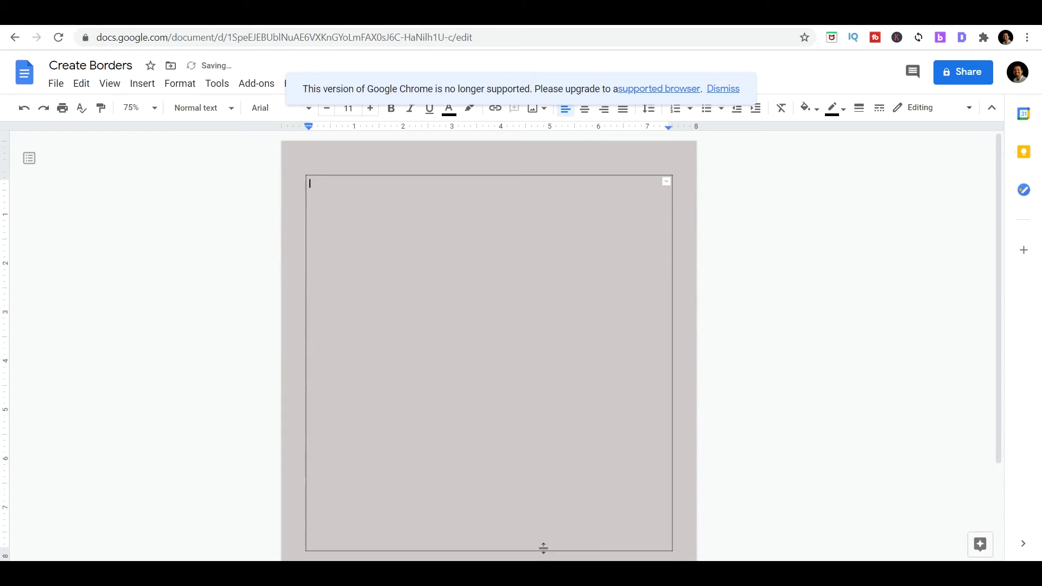
click(154, 108)
click(145, 164)
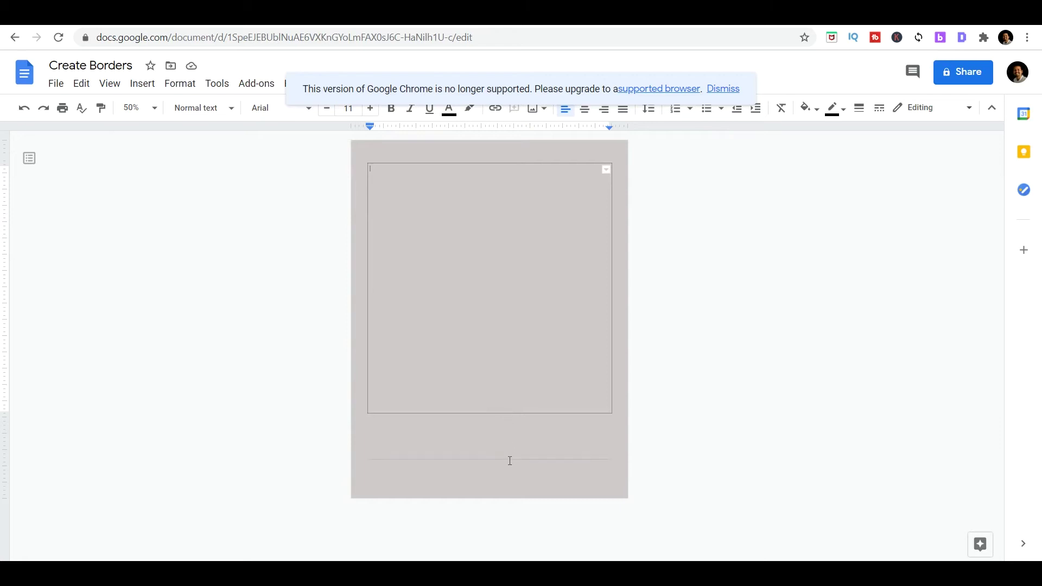
drag(512, 477, 511, 477)
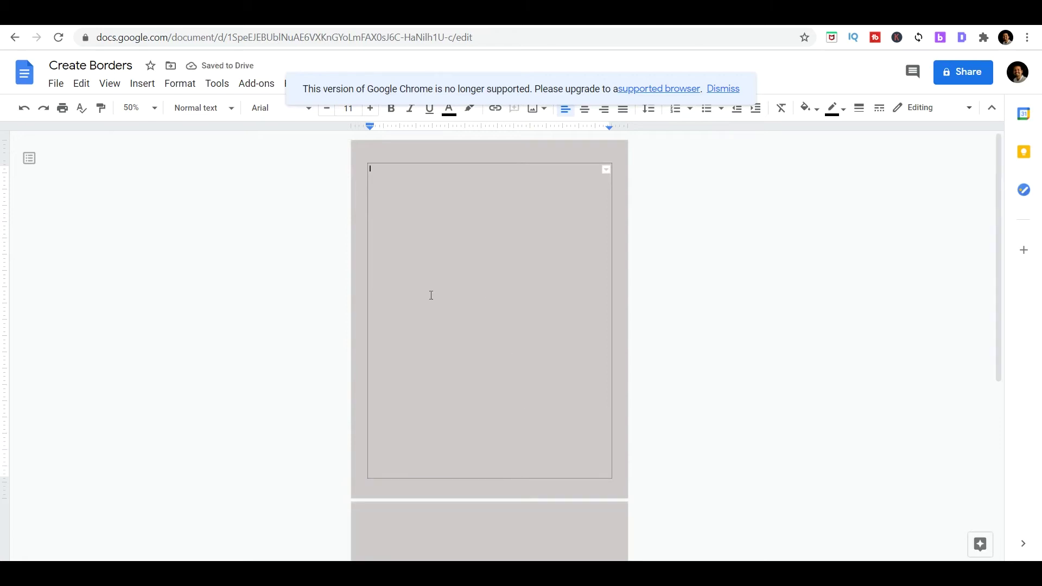
Dismiss the unsupported-browser notice and fill the table cell with a light blue background color
click(155, 110)
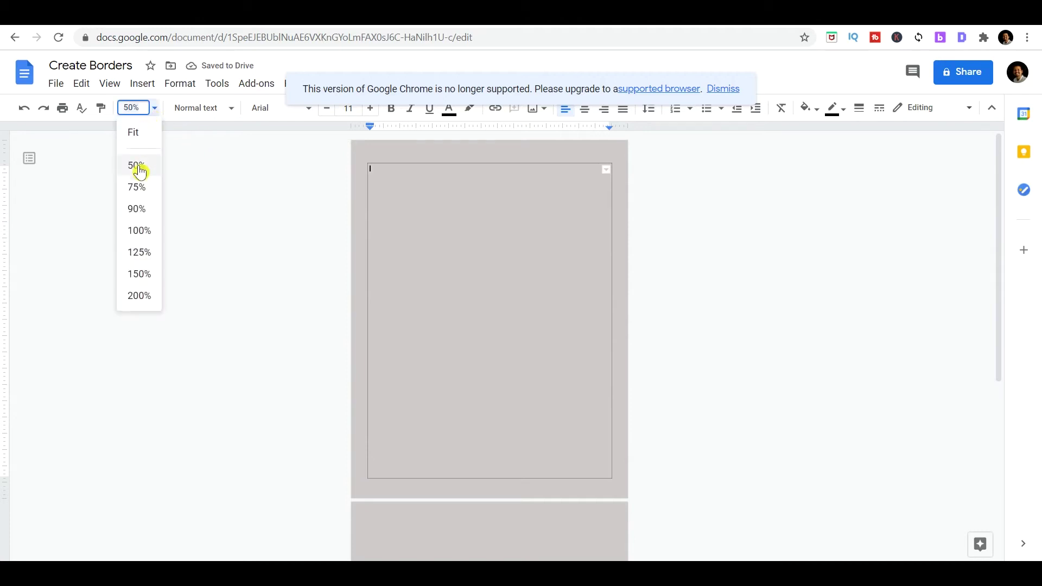
click(140, 194)
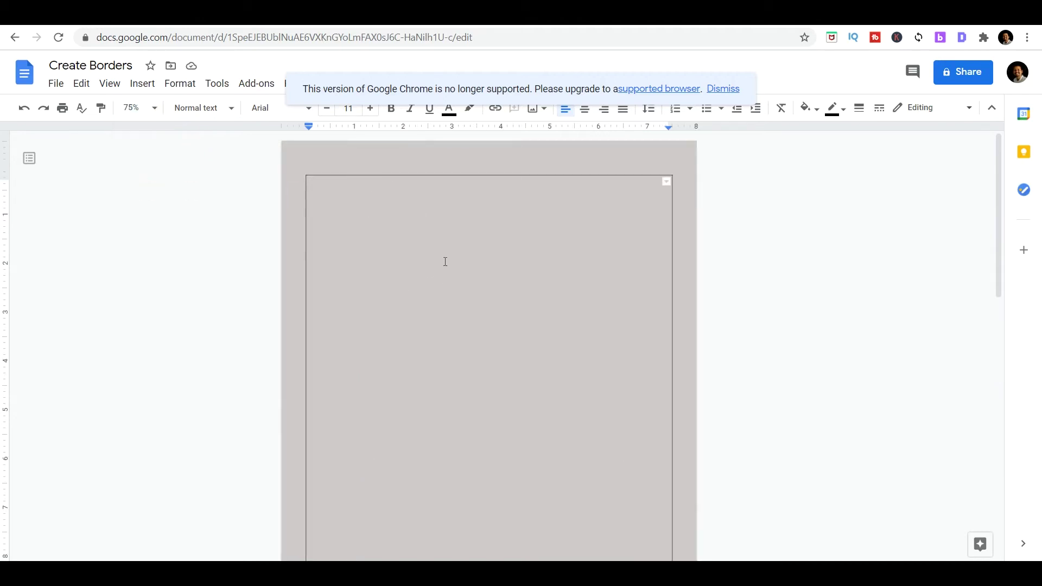
key(ctrl+a)
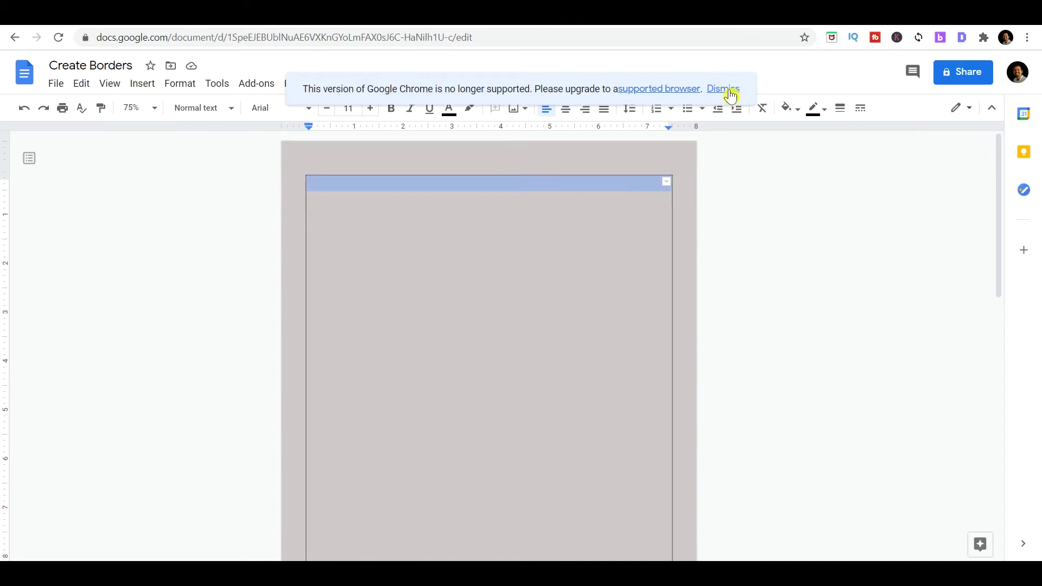
click(723, 89)
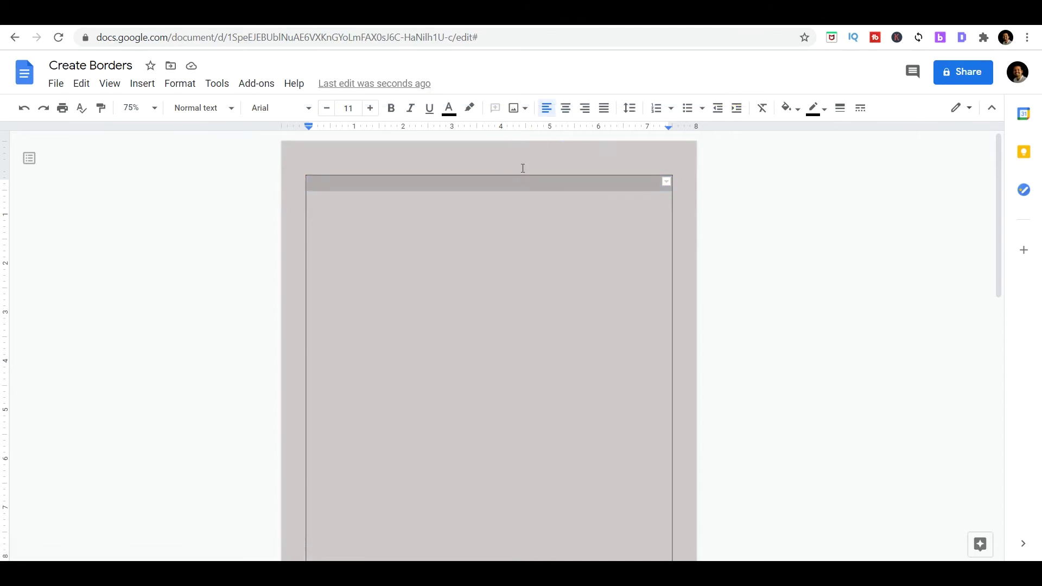
click(500, 247)
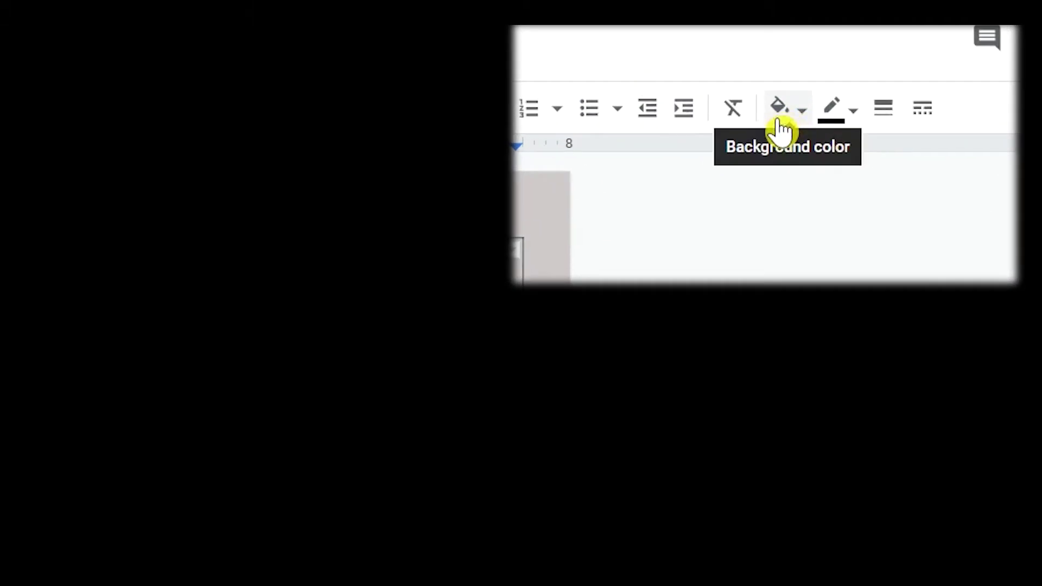
click(801, 120)
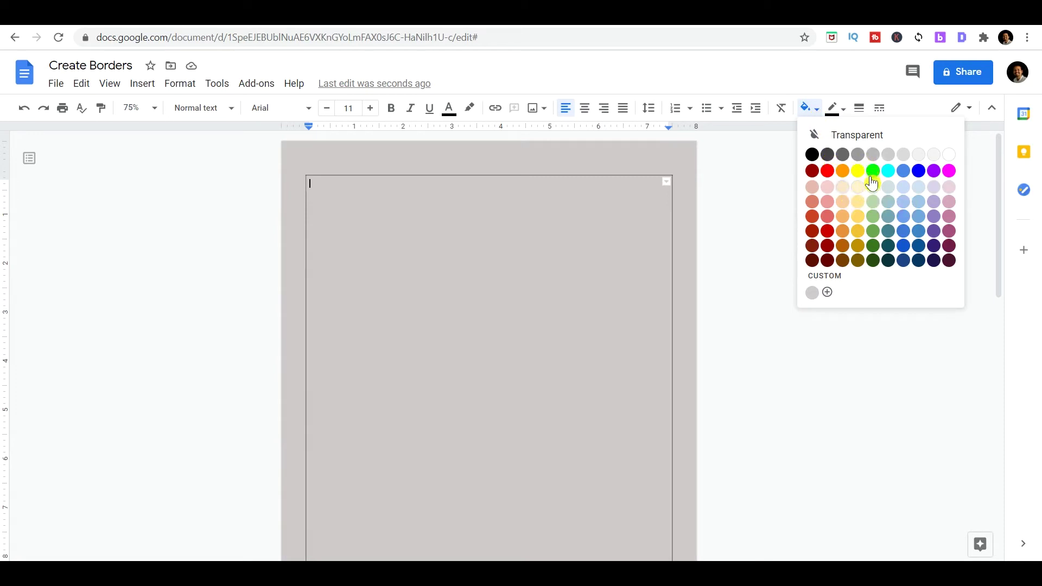
click(903, 204)
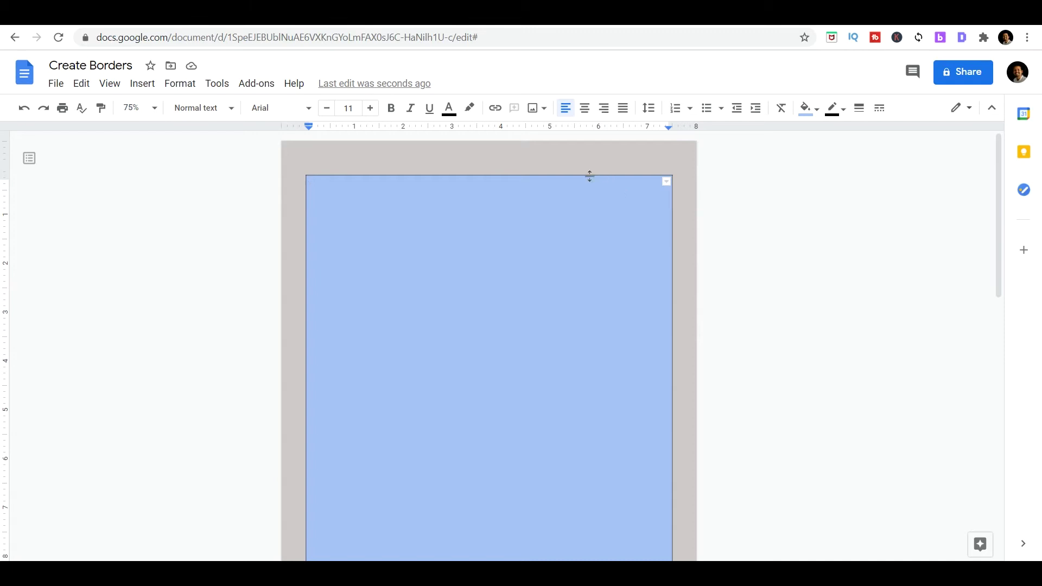
Set the width of the table's top border line to 0pt
click(487, 175)
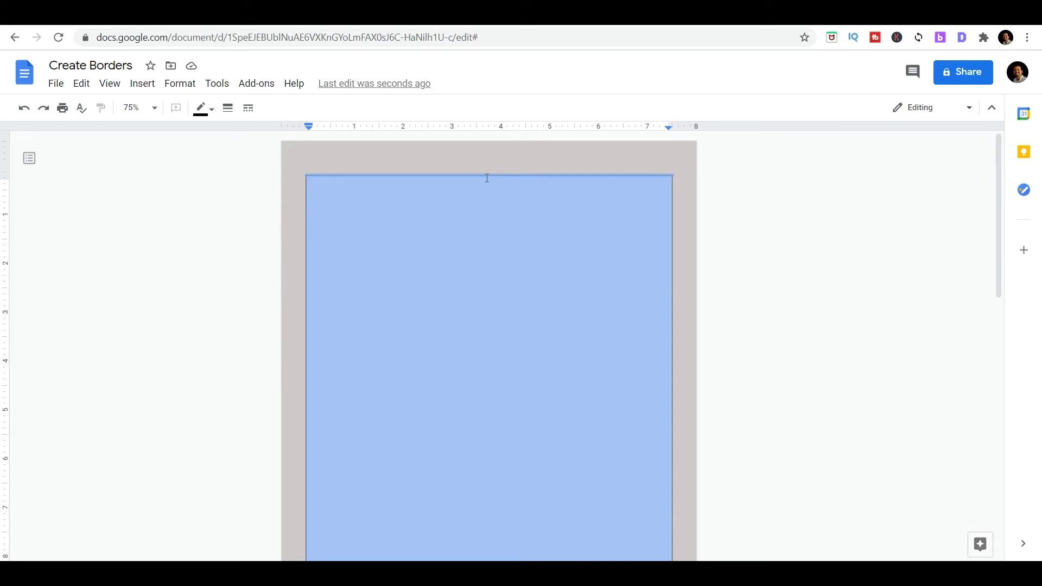
click(213, 116)
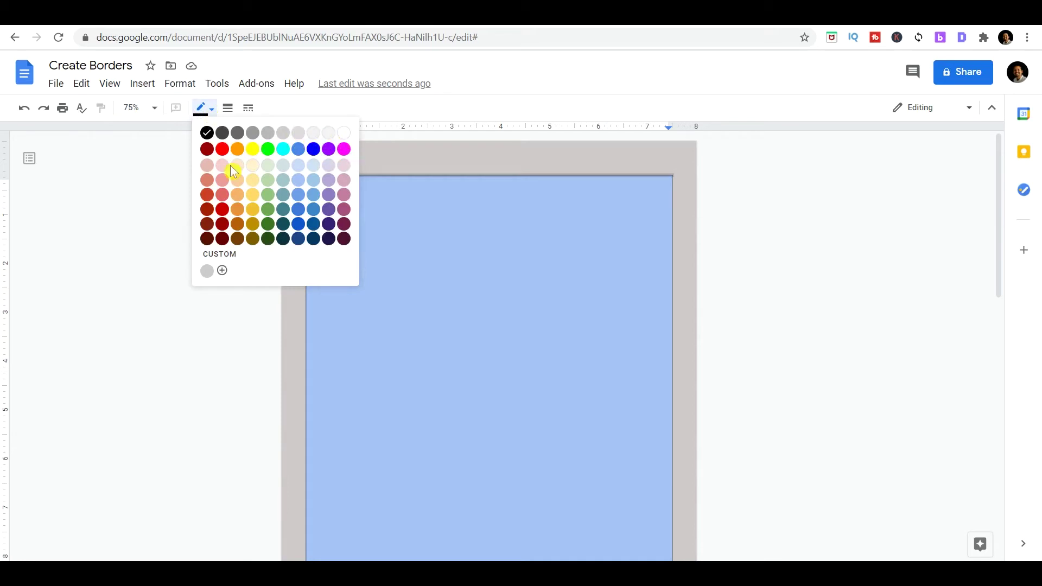
click(227, 109)
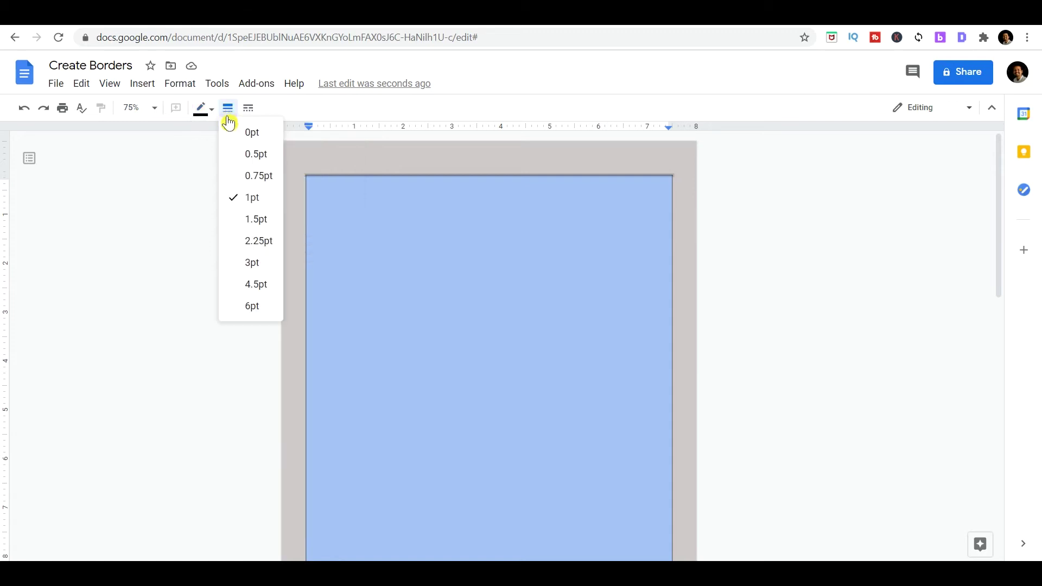
click(250, 138)
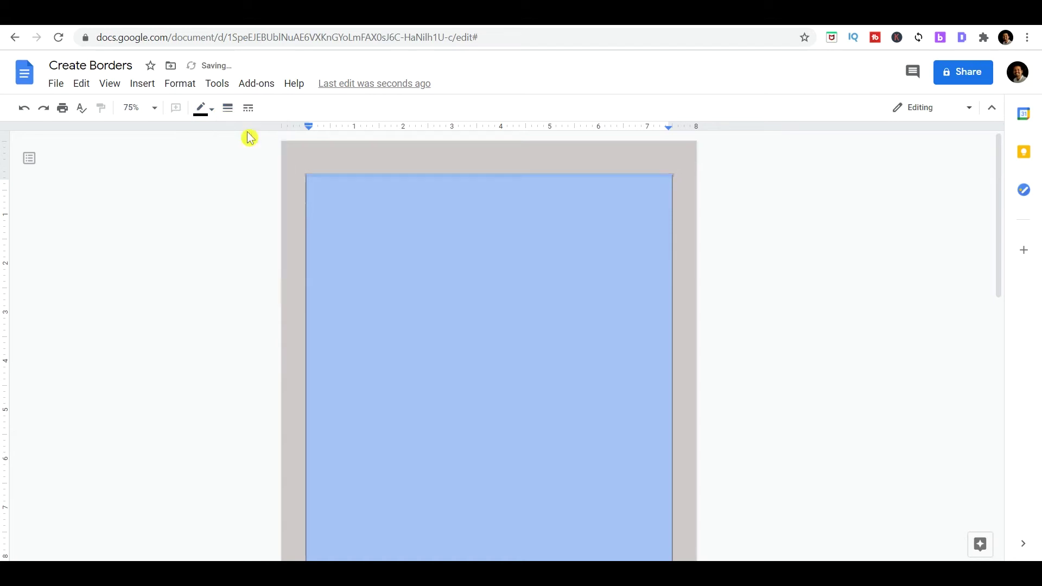
click(465, 166)
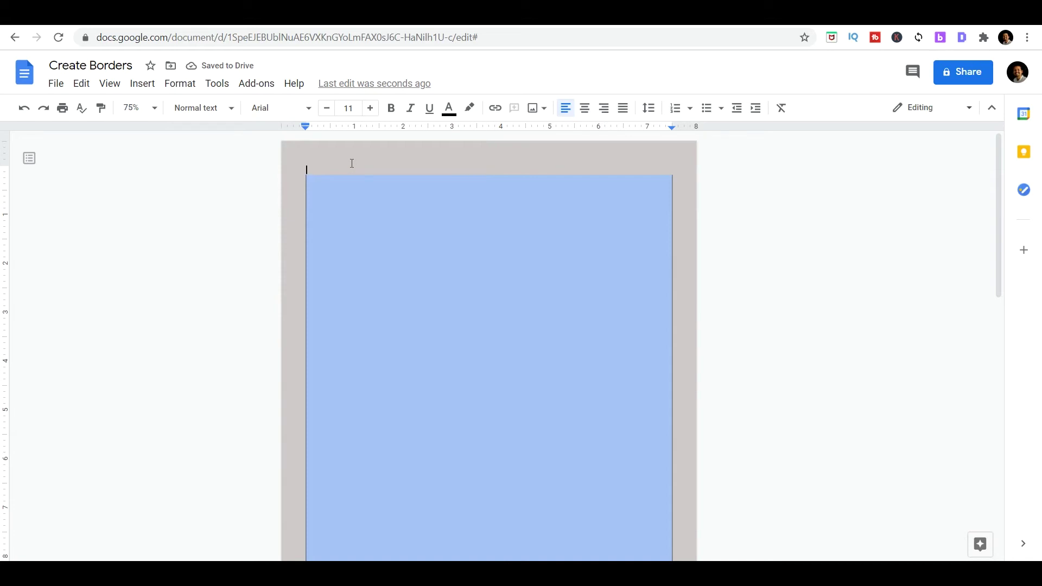
Set the table's border width to 0 pt in the table properties
click(331, 174)
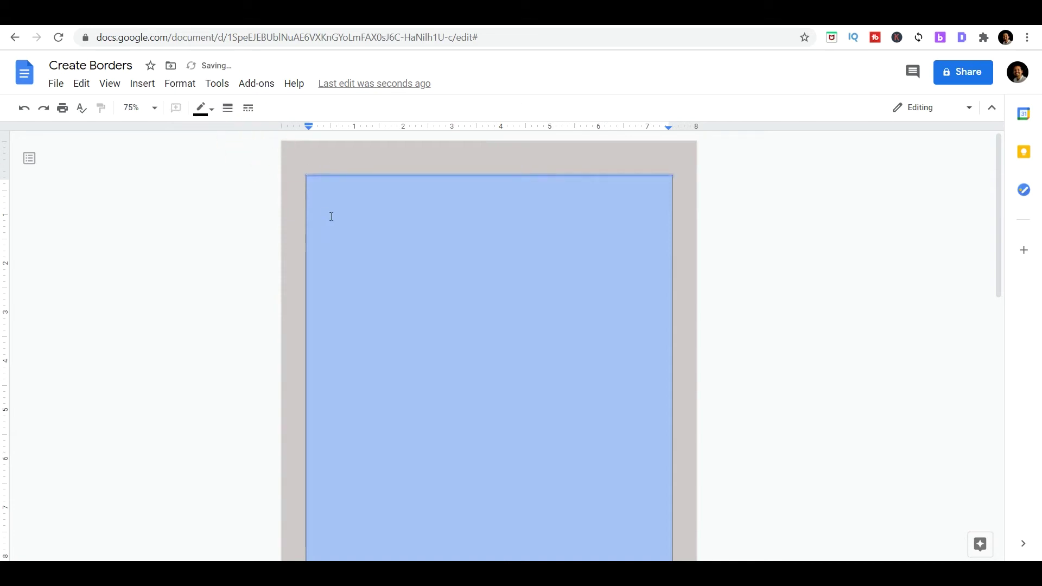
click(342, 232)
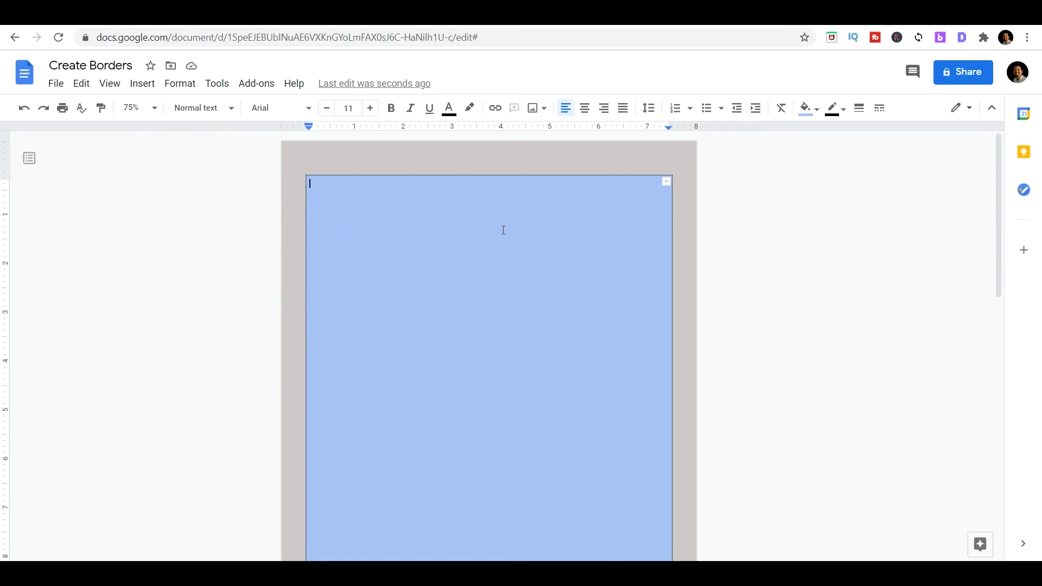
right_click(475, 236)
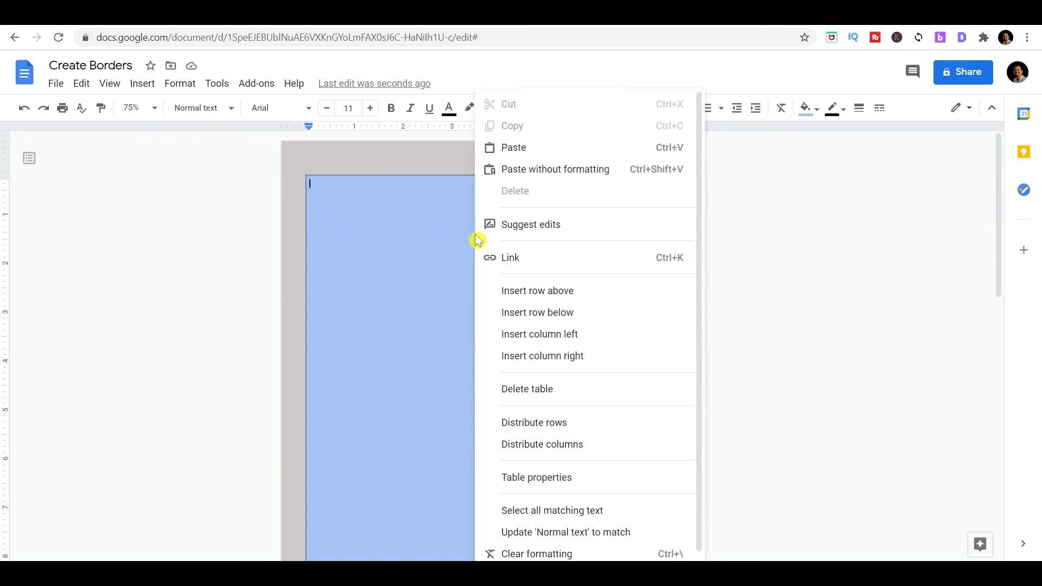
click(526, 479)
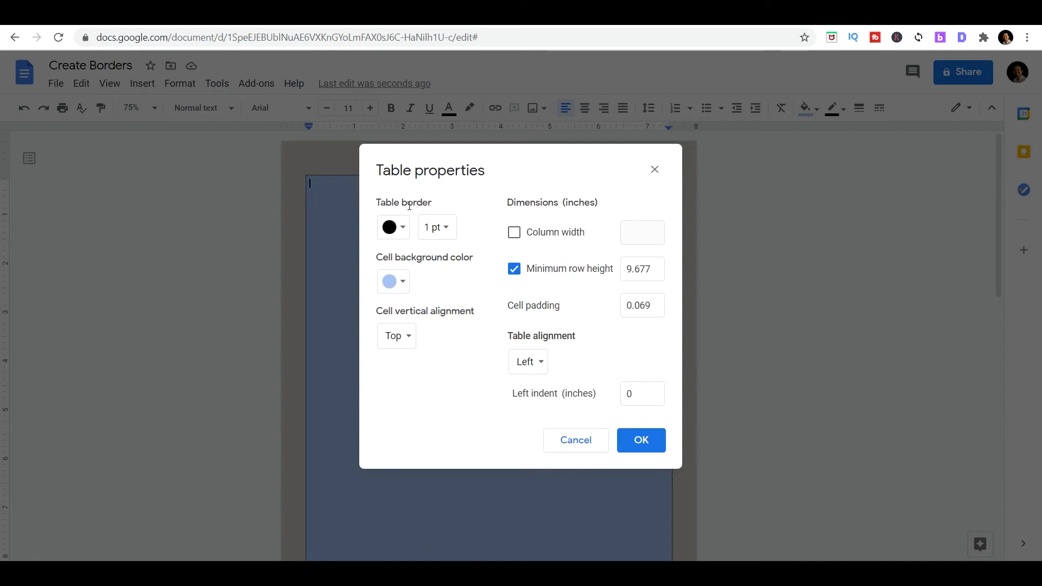
click(452, 237)
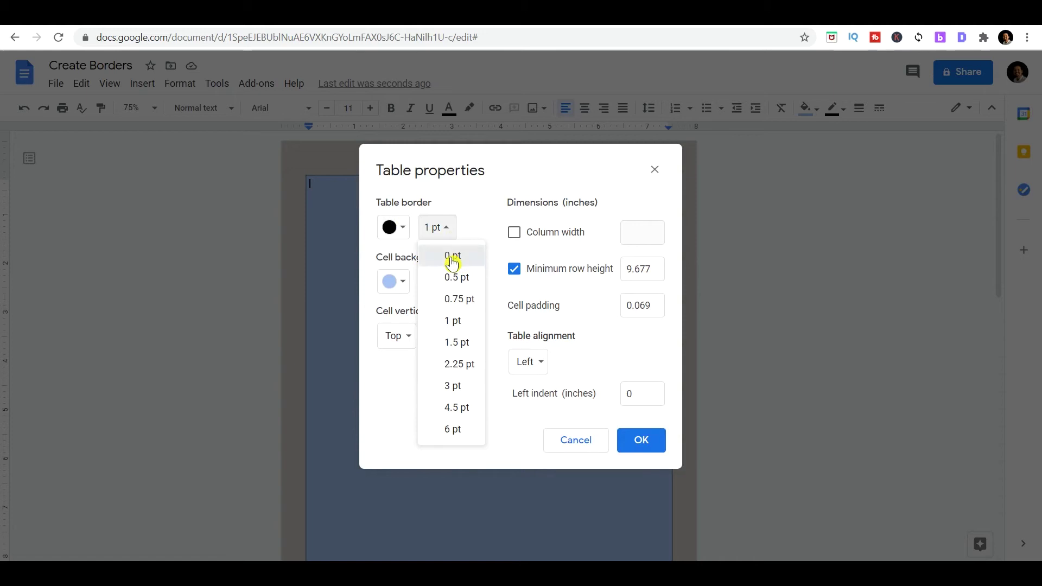
click(452, 260)
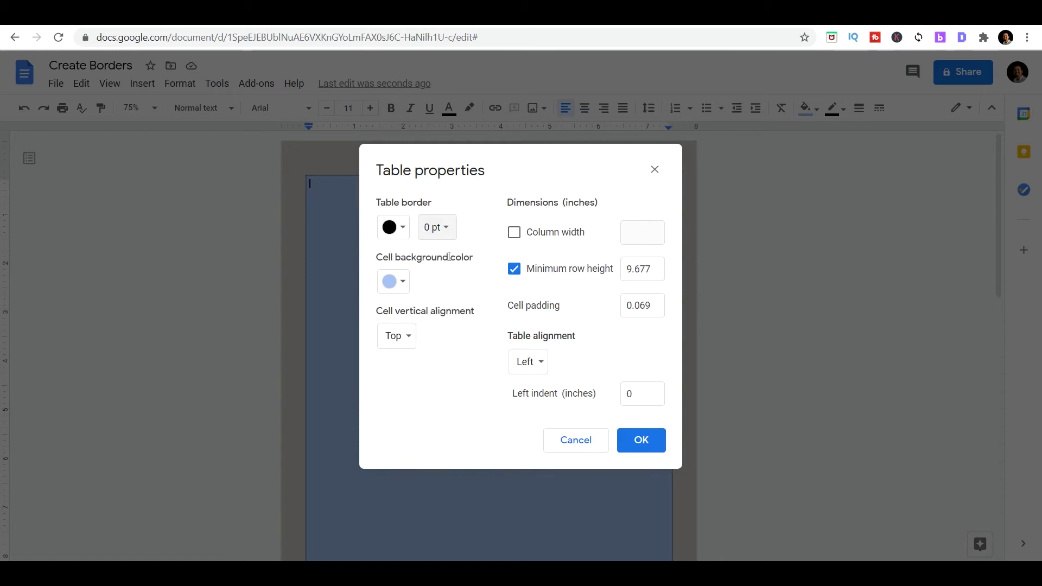
click(642, 440)
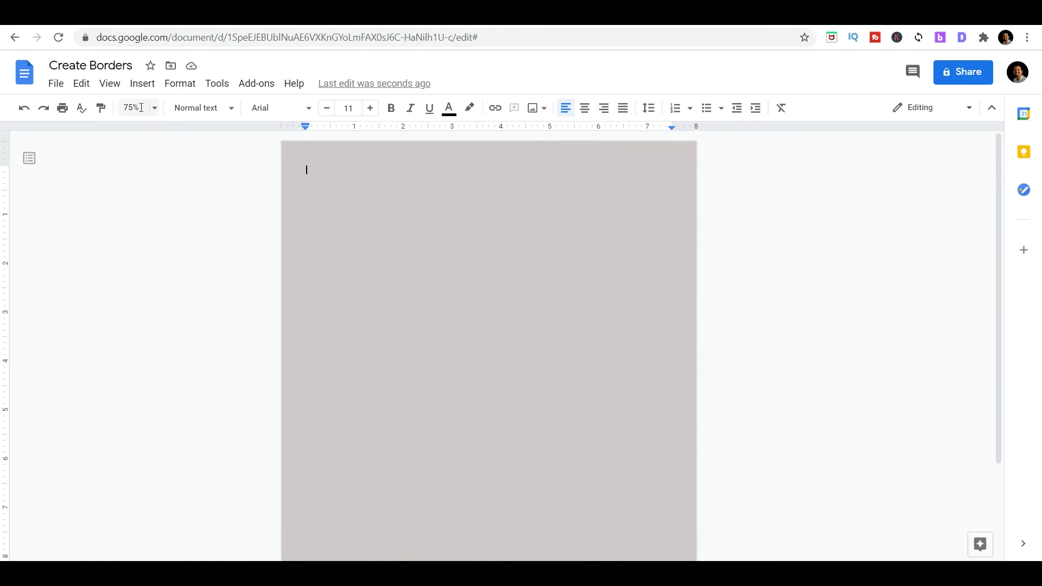
Insert a new drawing containing a rectangle that fills most of the drawing canvas, and save it into the document
click(142, 85)
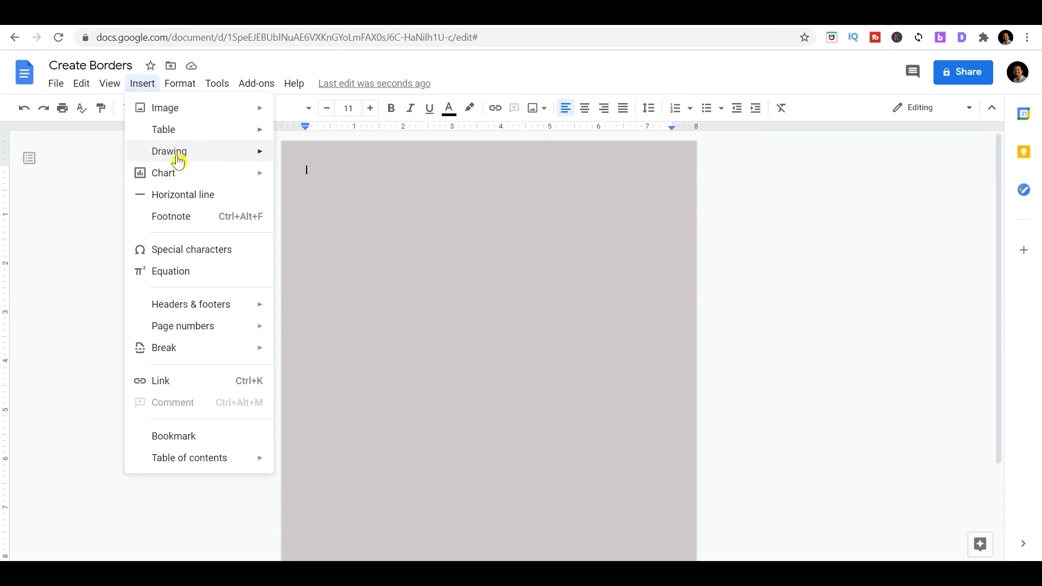
mouse_move(174, 157)
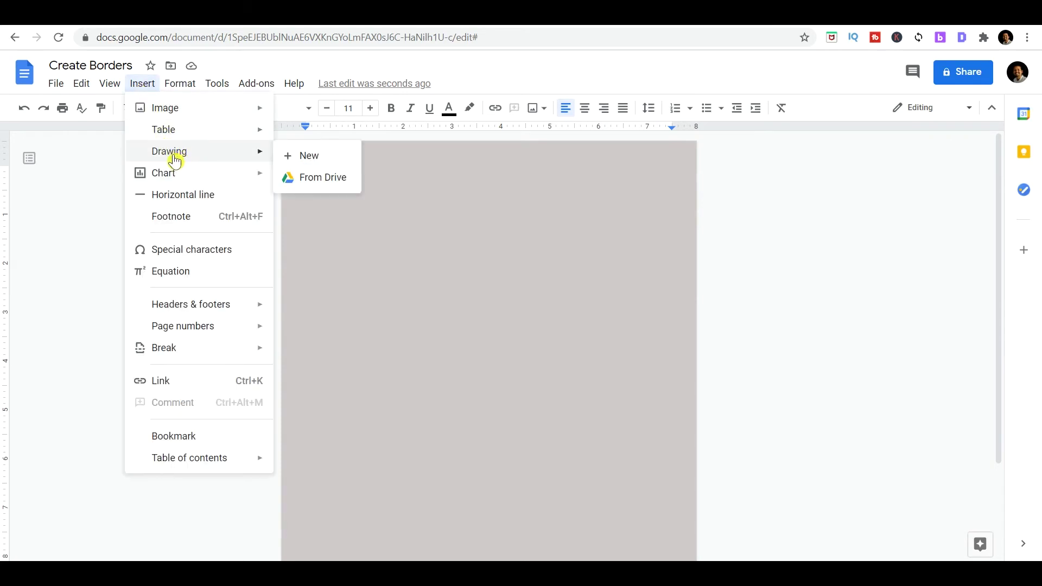
click(308, 157)
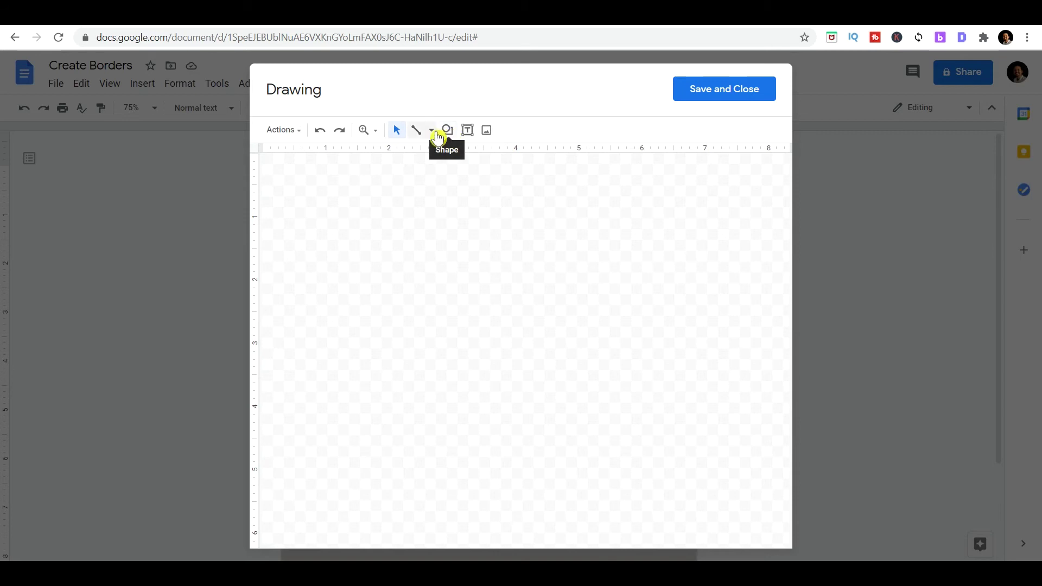
click(448, 135)
mouse_move(484, 157)
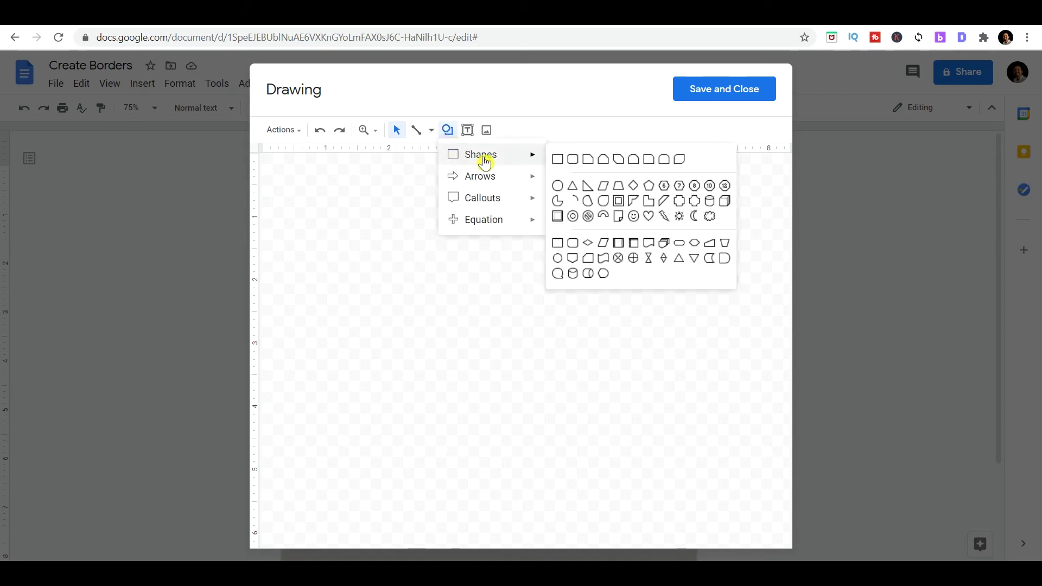
click(557, 160)
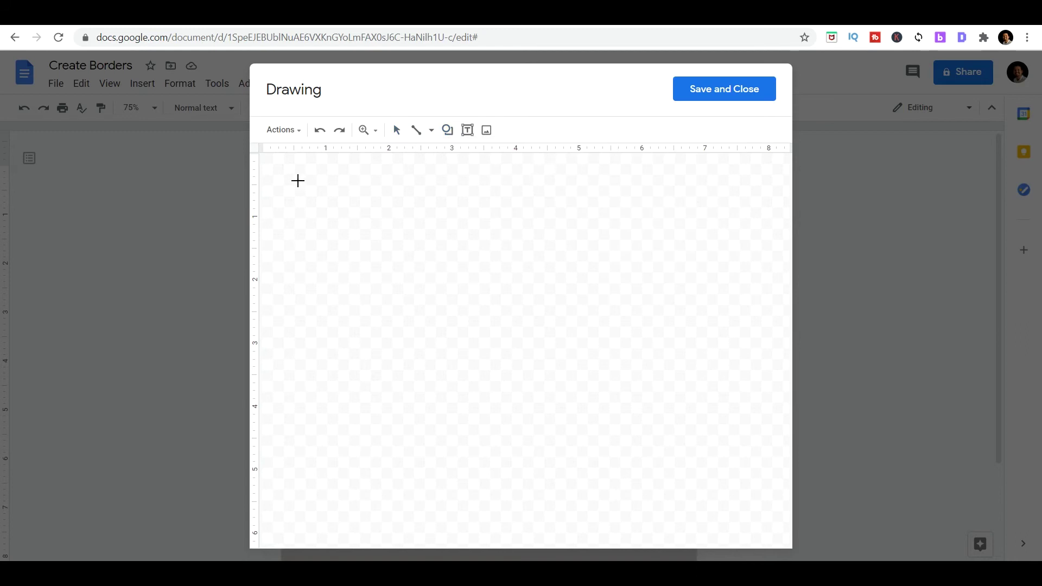
drag(307, 180, 780, 535)
click(724, 88)
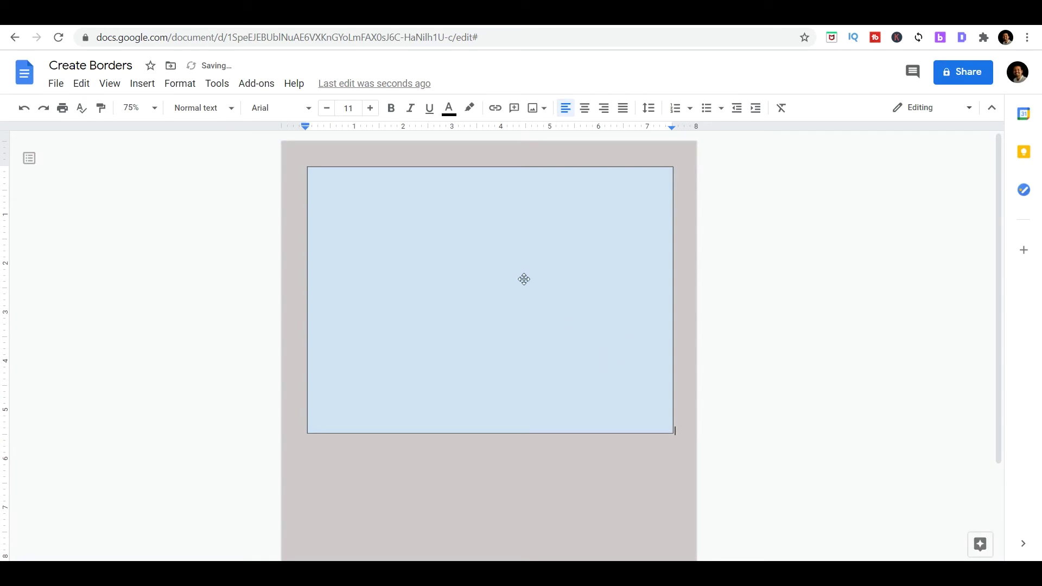
Stretch the inserted rectangle drawing downward until its lower edge reaches the page's bottom margin
click(428, 261)
scroll(484, 328, down, 1)
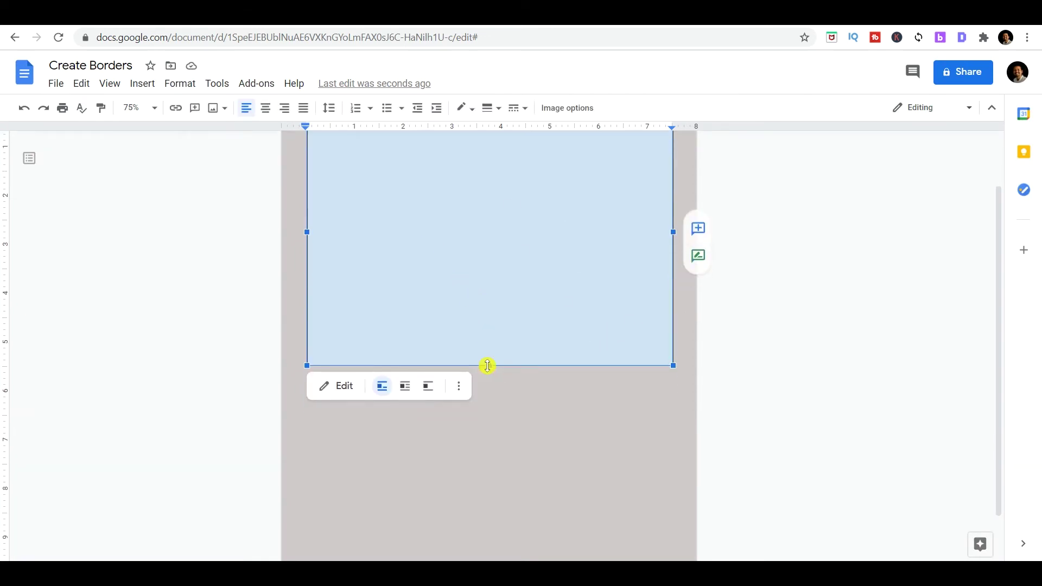
drag(490, 366, 490, 533)
scroll(512, 342, up, 2)
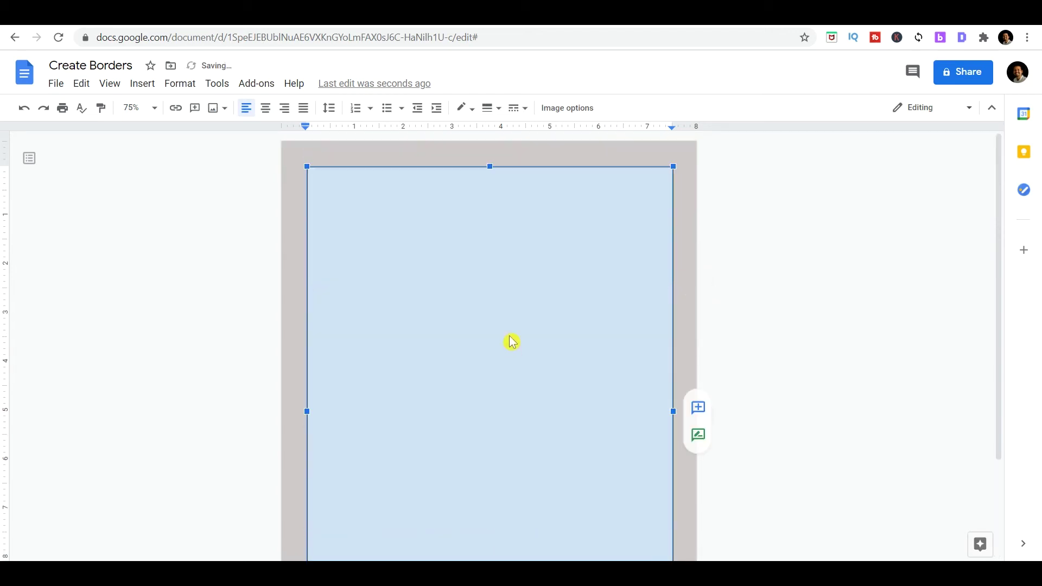
scroll(472, 287, down, 2)
scroll(472, 287, up, 2)
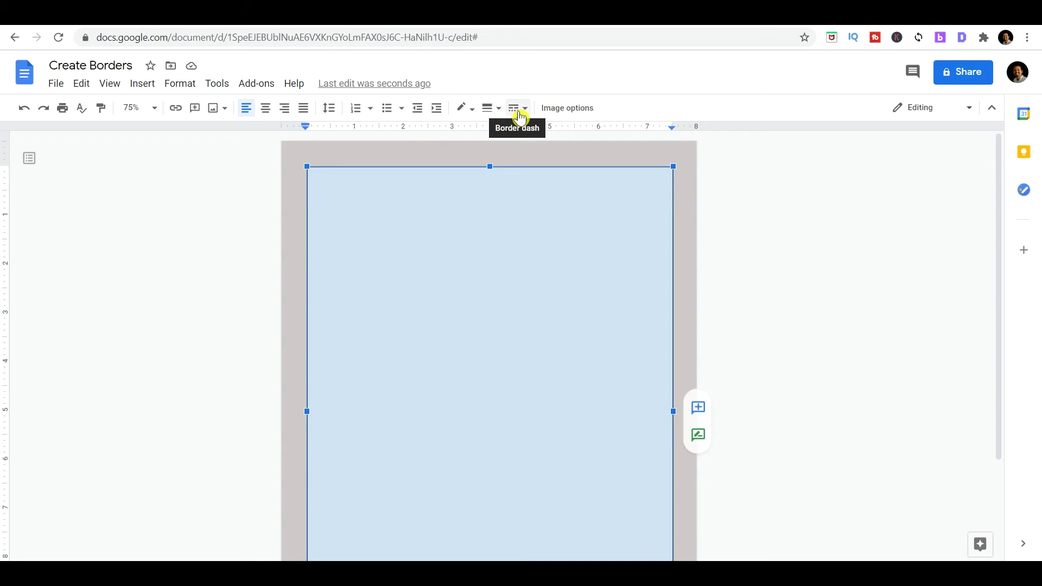
Format the drawing's border as a dark red, 3pt dotted line
click(473, 118)
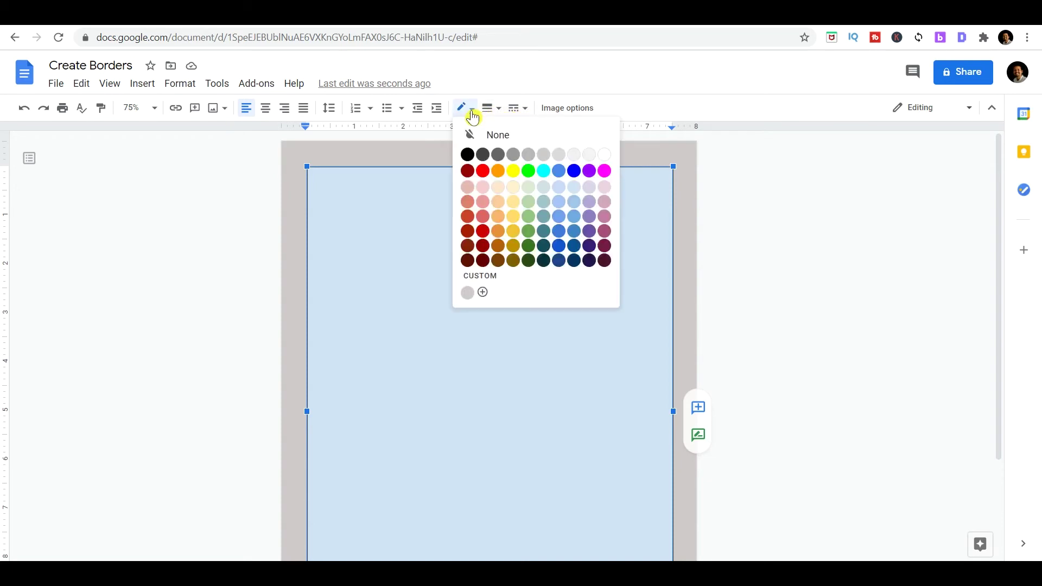
click(471, 235)
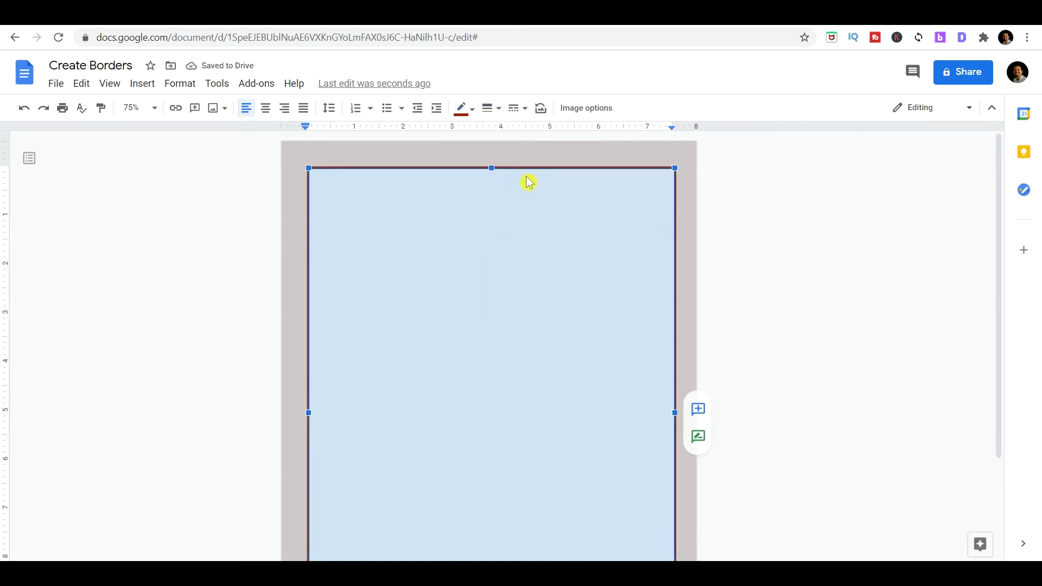
click(494, 111)
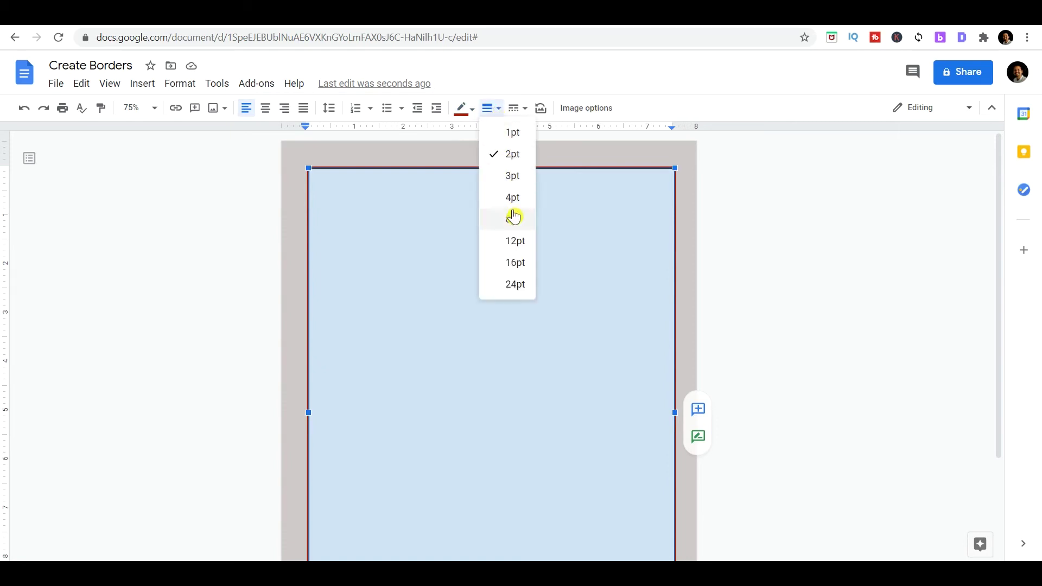
click(513, 177)
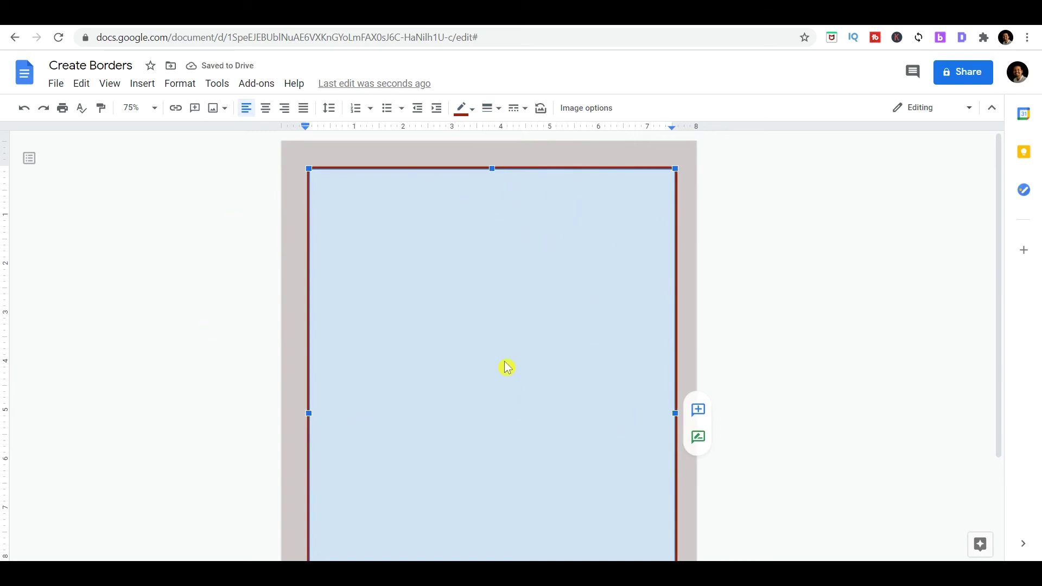
click(525, 111)
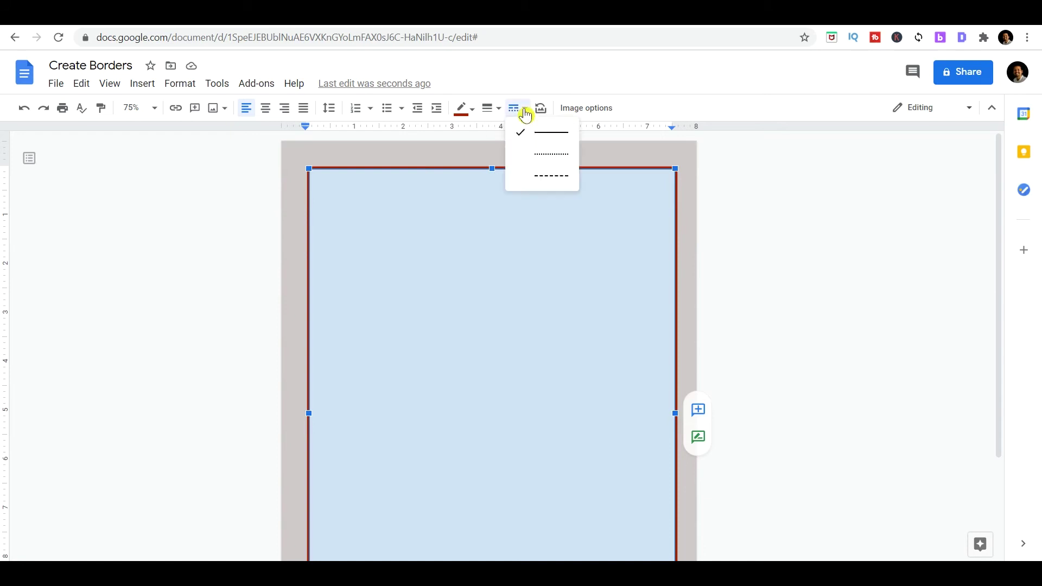
click(553, 157)
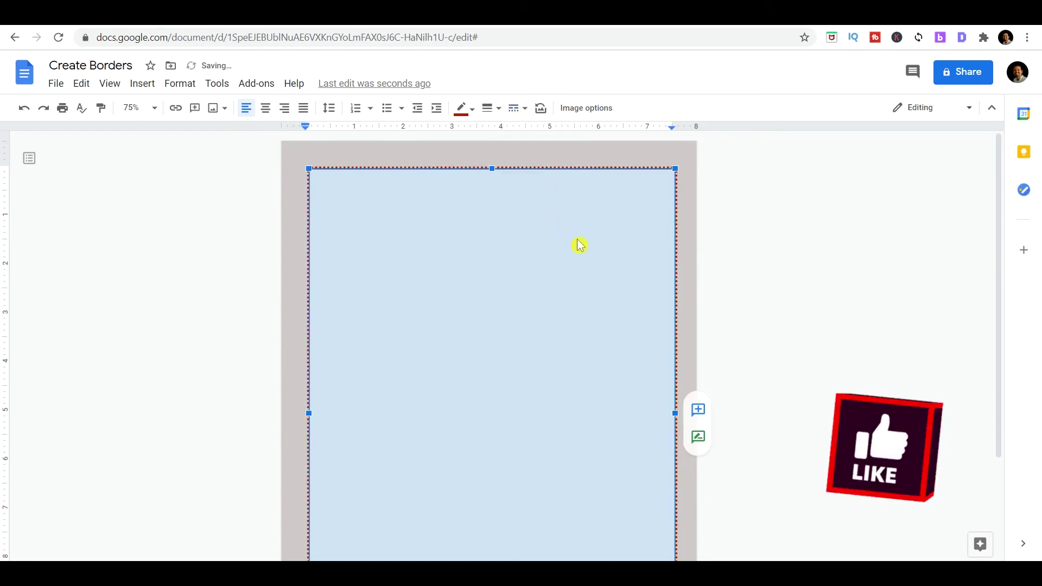
View the whole page at 50% zoom, and open the drawing for editing before saving and closing it
scroll(521, 239, down, 3)
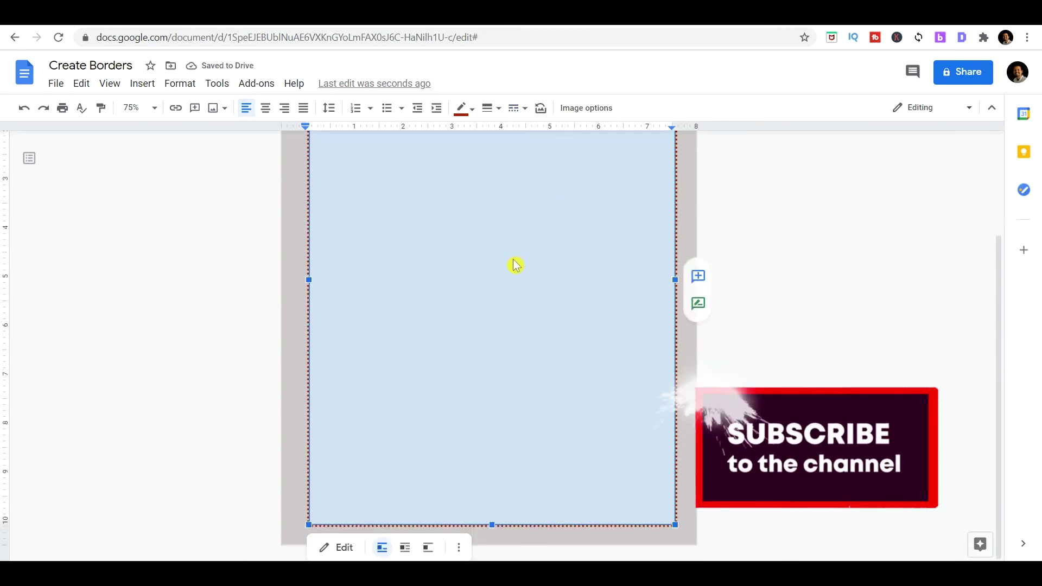
scroll(512, 262, up, 1)
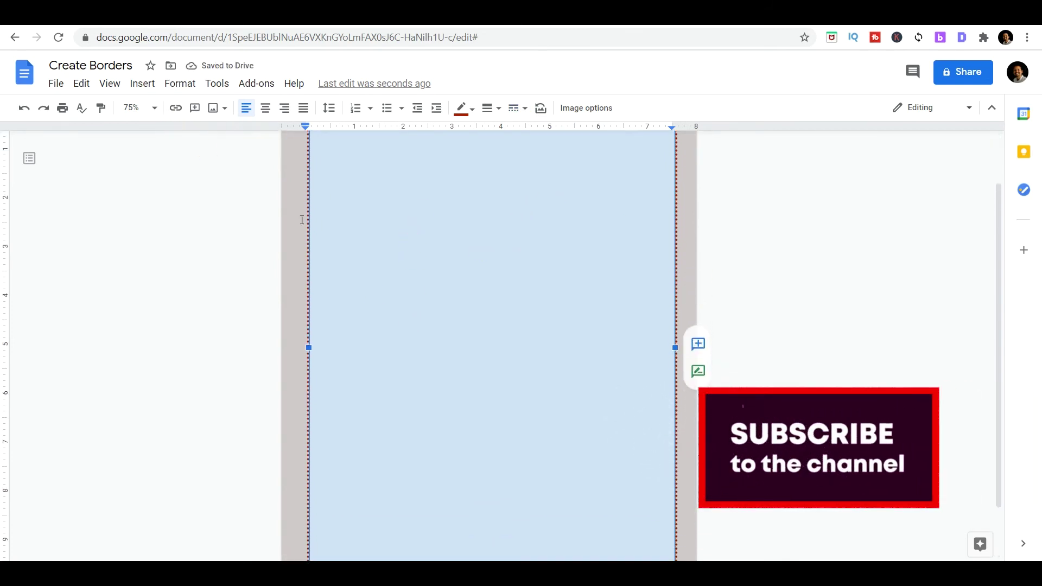
click(140, 108)
click(132, 161)
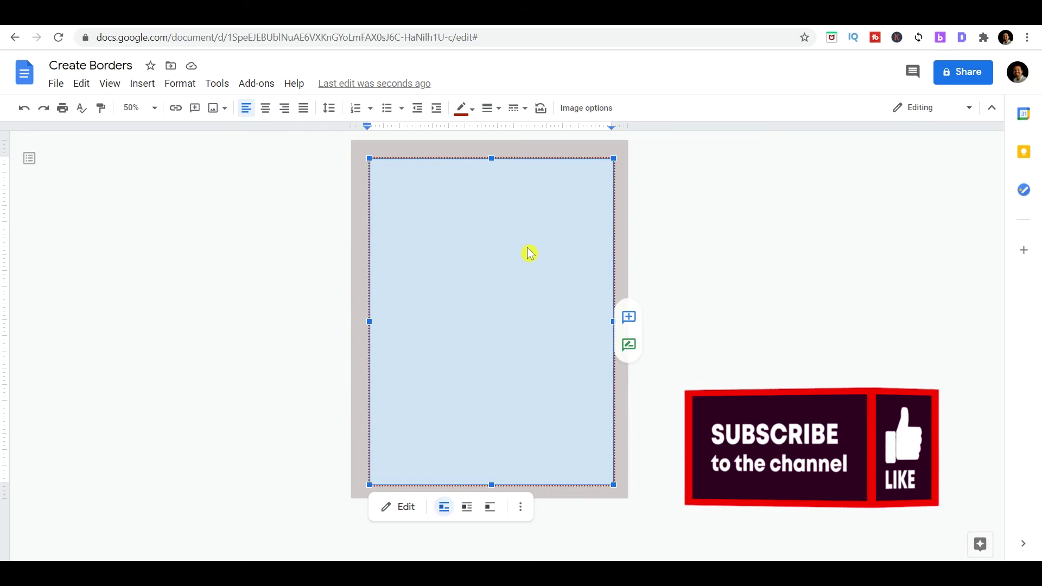
click(402, 518)
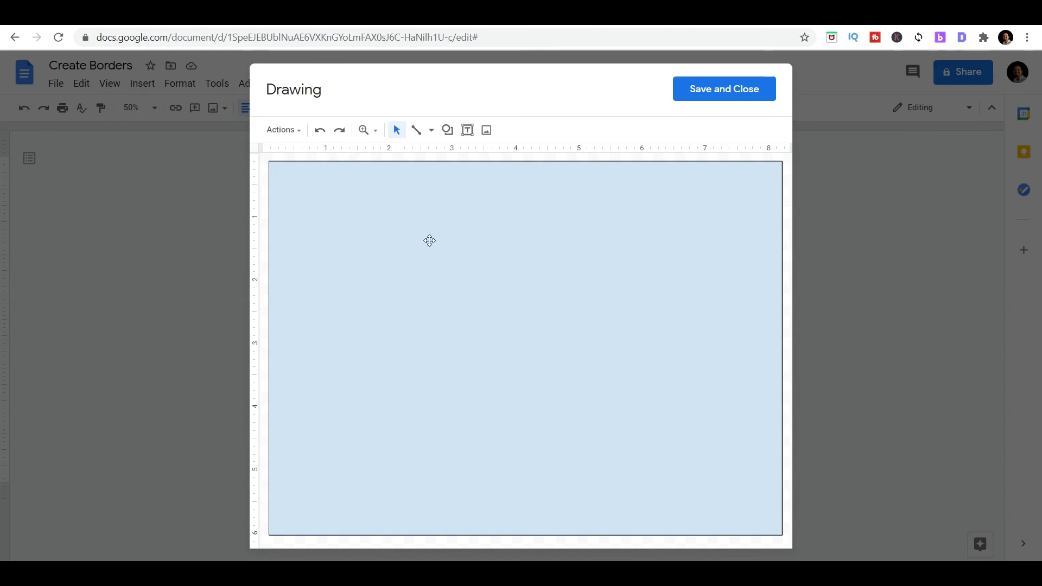
click(739, 100)
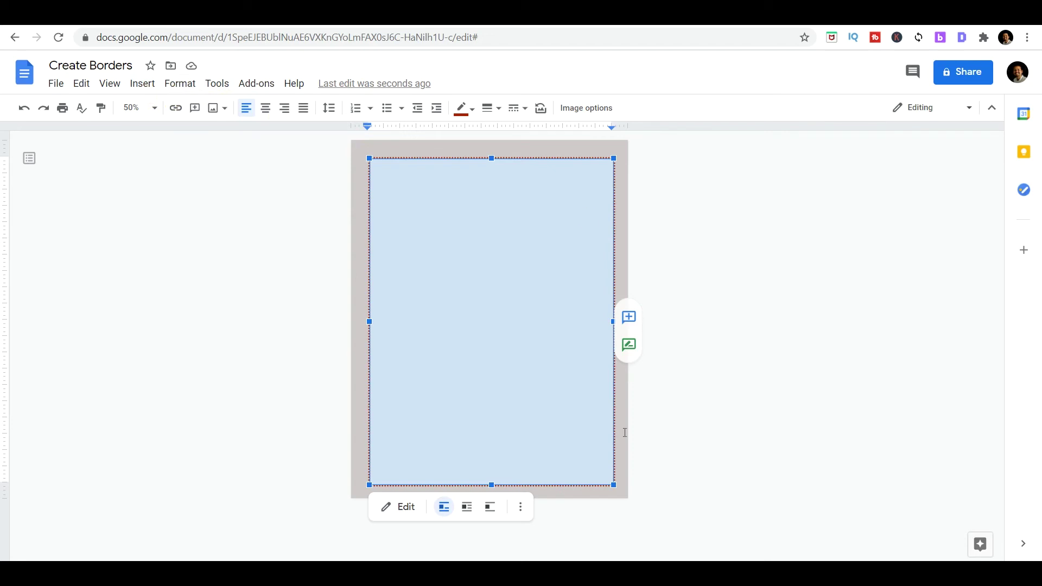
Search the web for images to insert using the query "border design png"
click(146, 86)
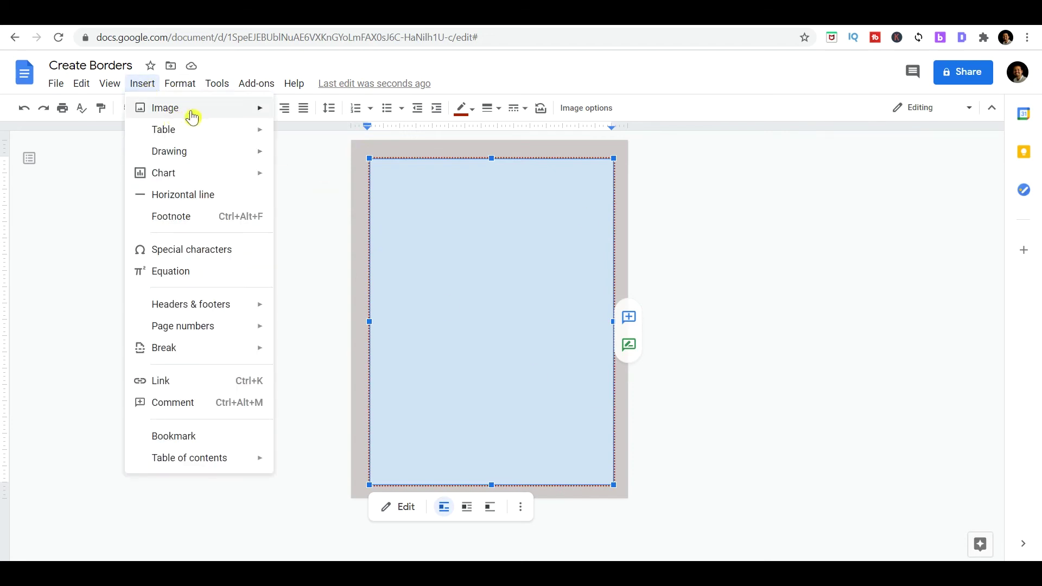
mouse_move(186, 115)
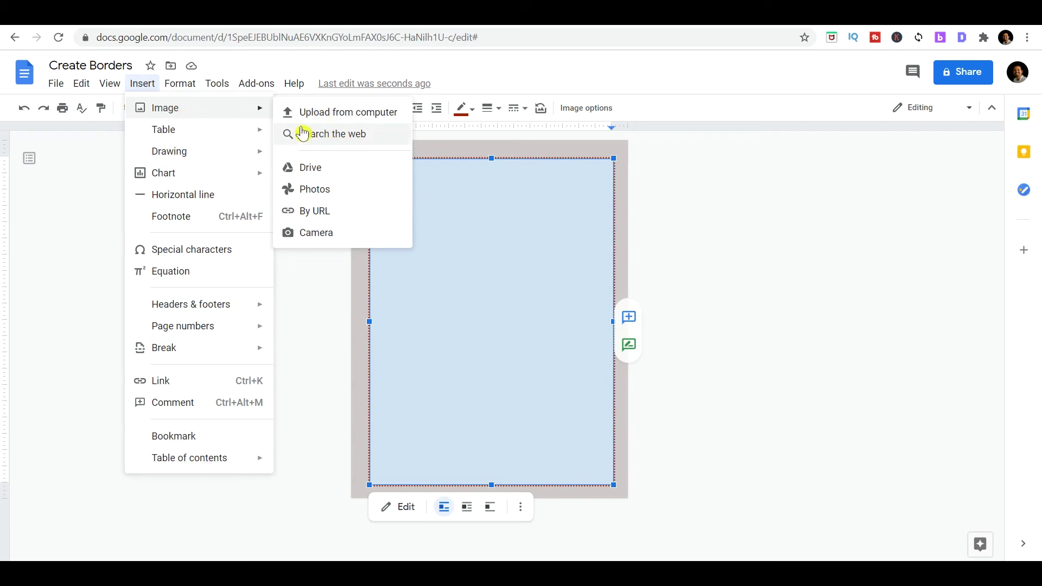
click(326, 136)
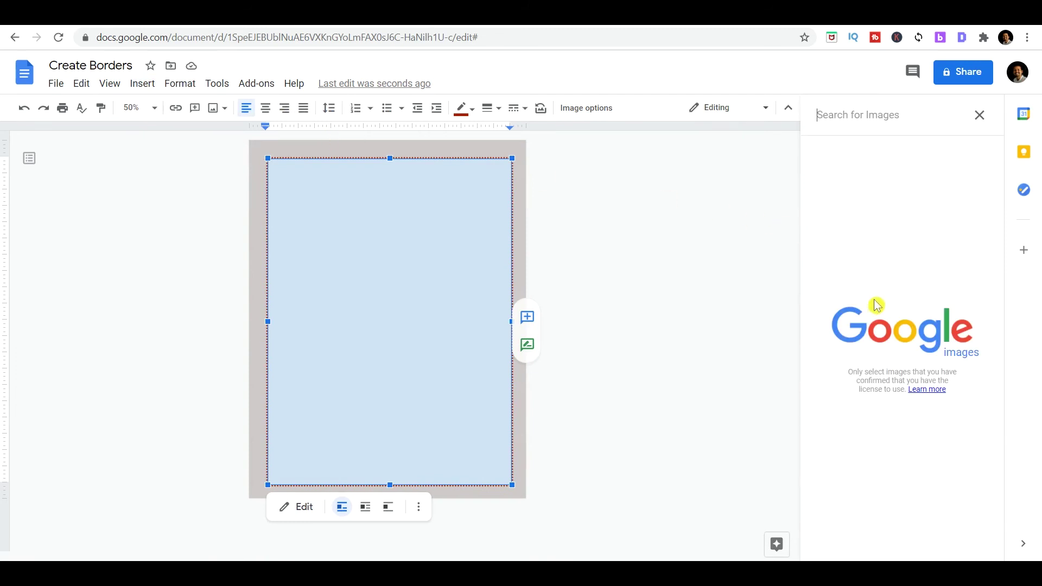
click(857, 120)
text(border)
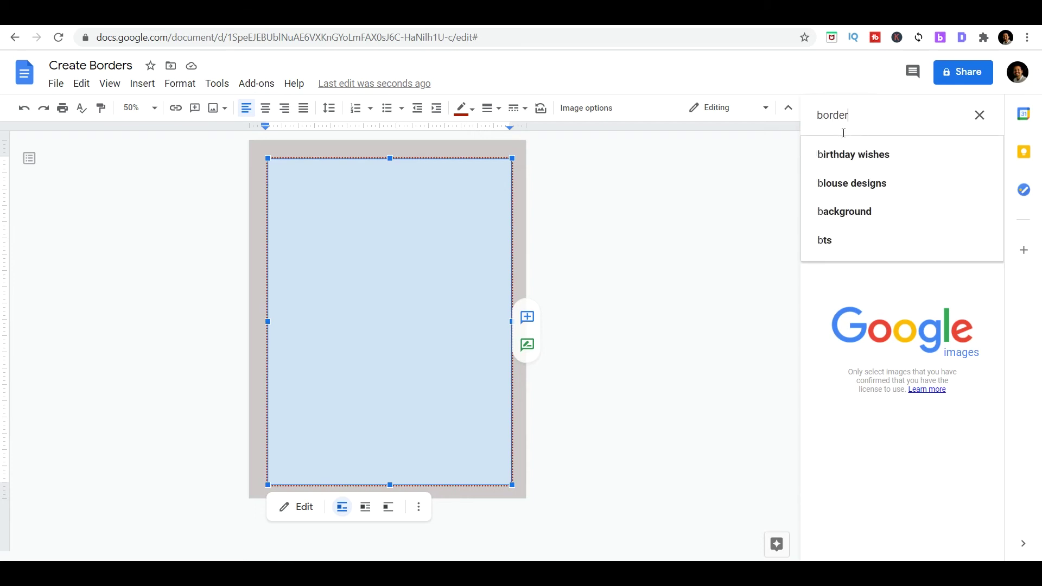
text( design png)
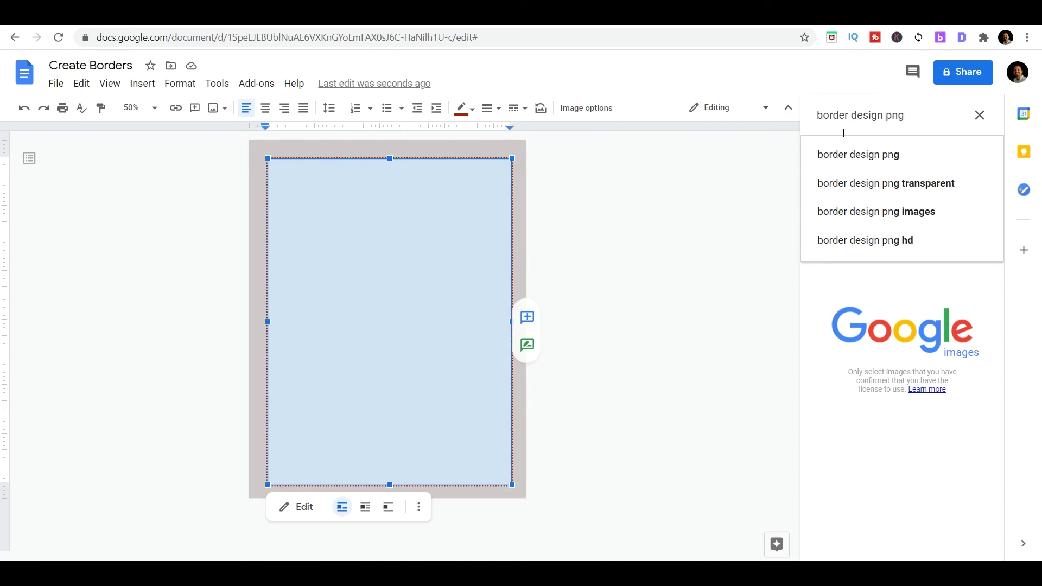
key(Return)
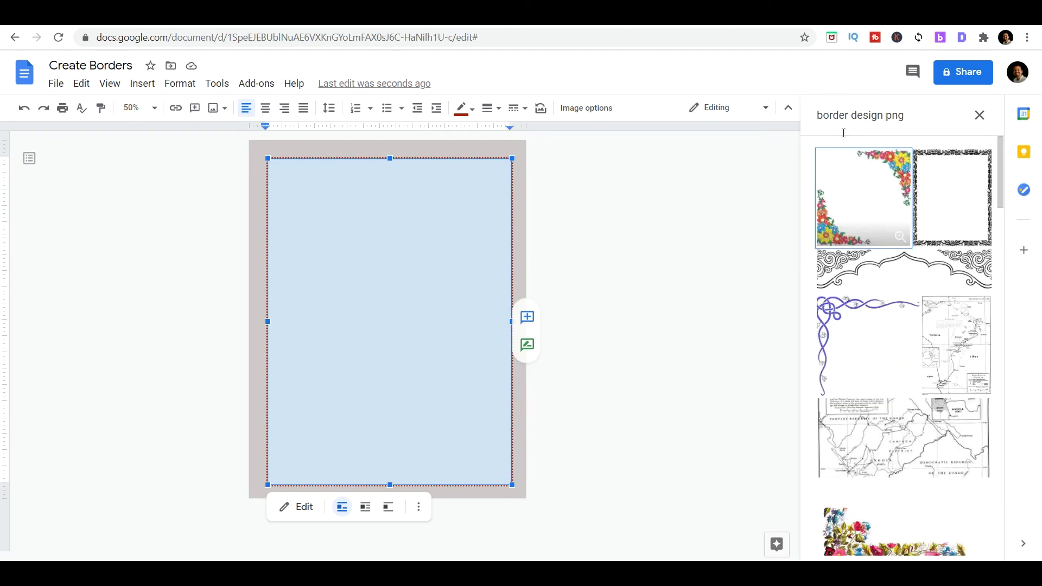
Replace the drawing with the grey portrait scrollwork frame from the image results and enlarge it to fill the page margins
scroll(910, 324, down, 6)
scroll(910, 324, down, 5)
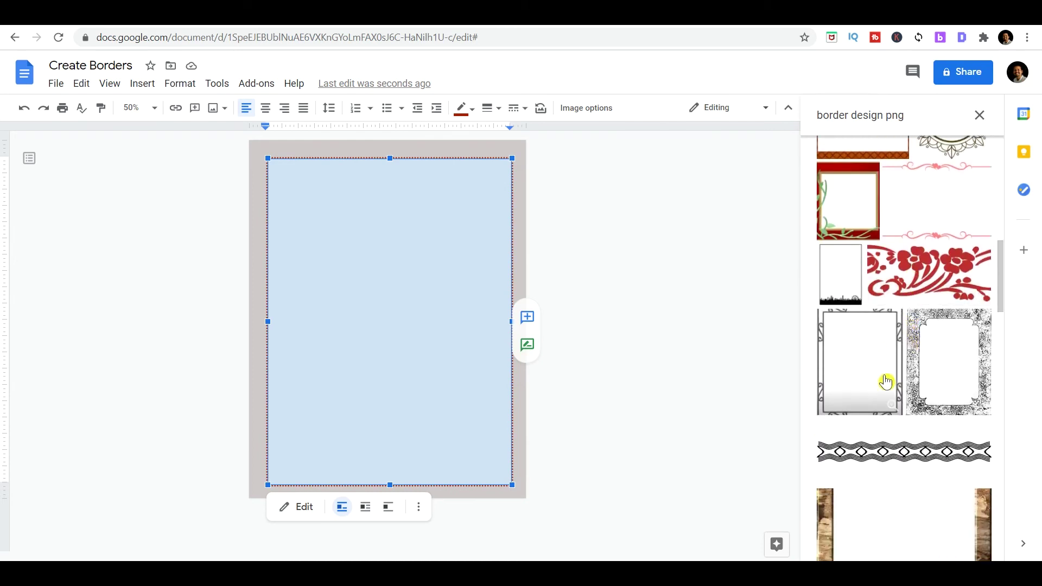
scroll(866, 360, down, 1)
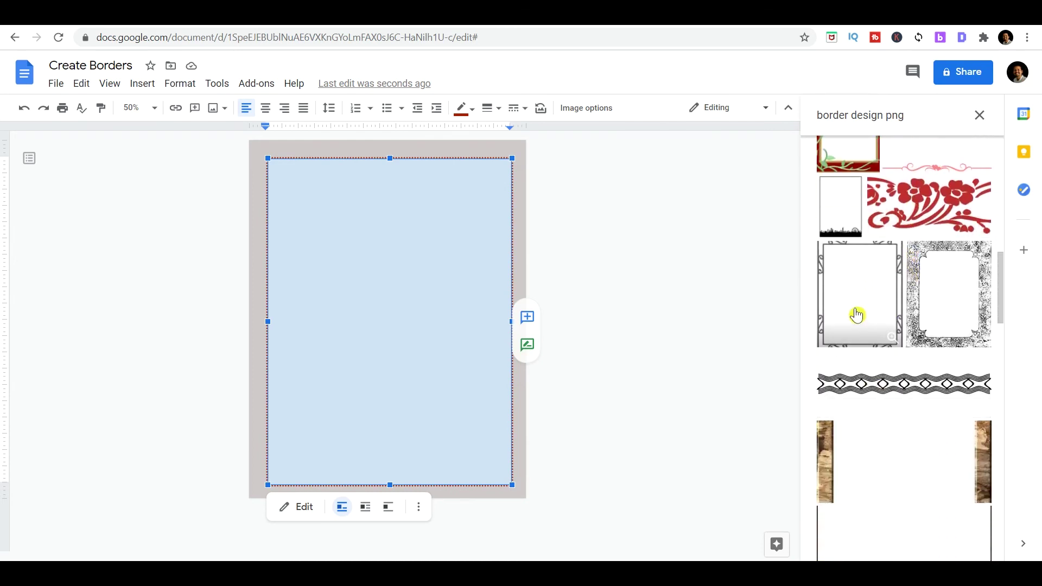
scroll(856, 315, down, 5)
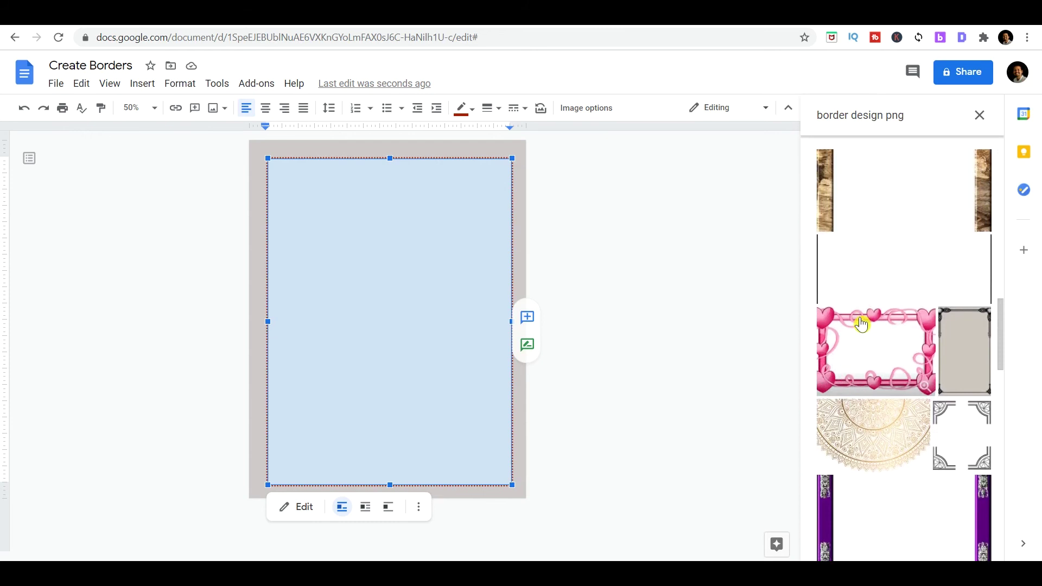
scroll(861, 324, up, 6)
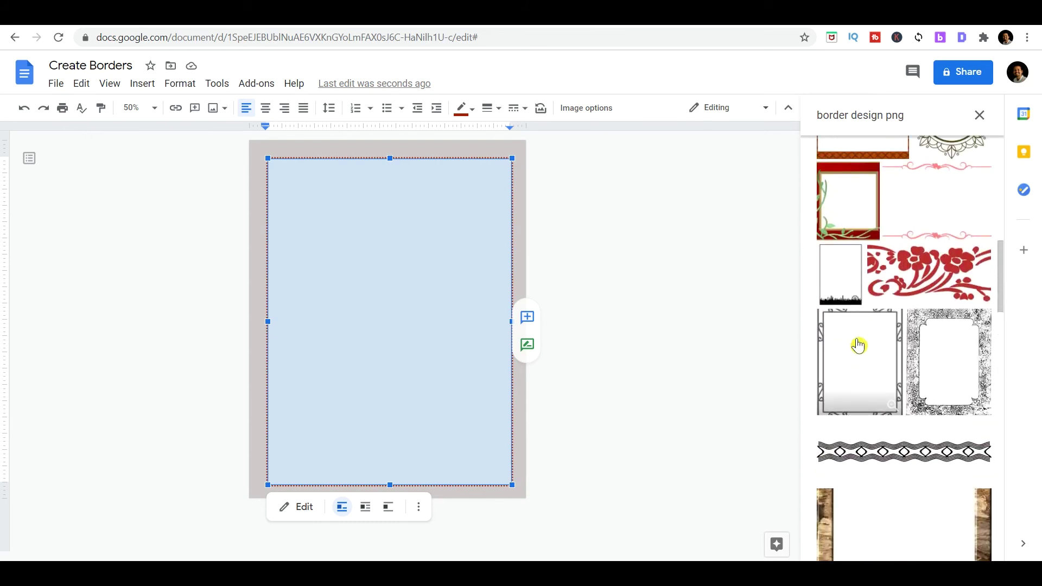
click(858, 347)
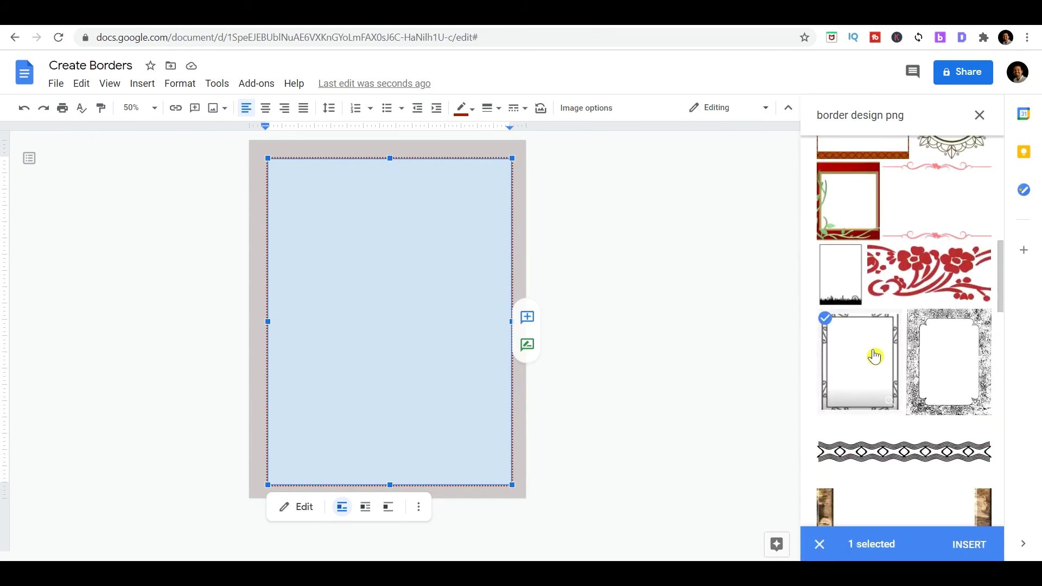
click(965, 544)
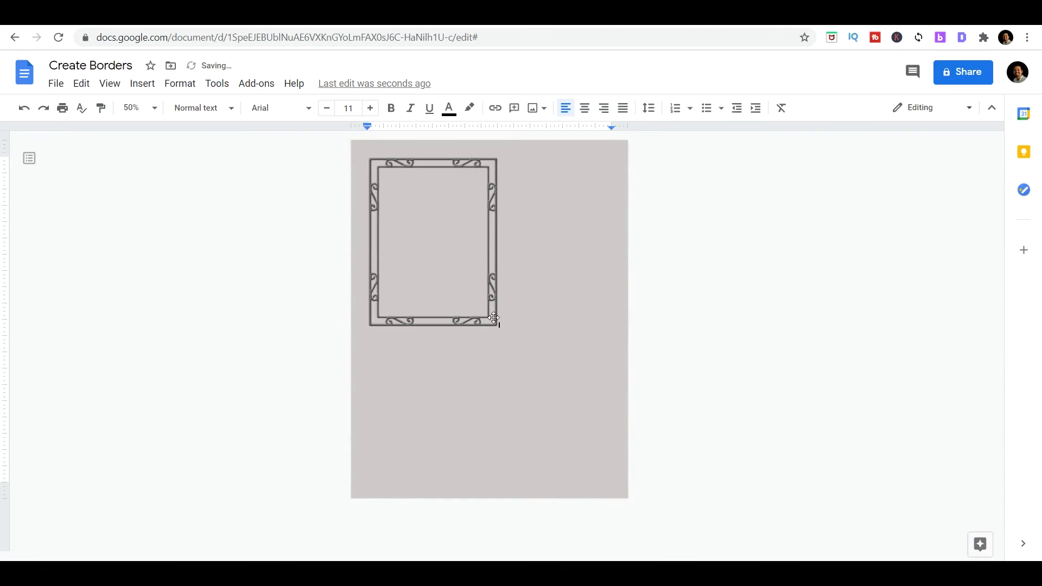
click(472, 279)
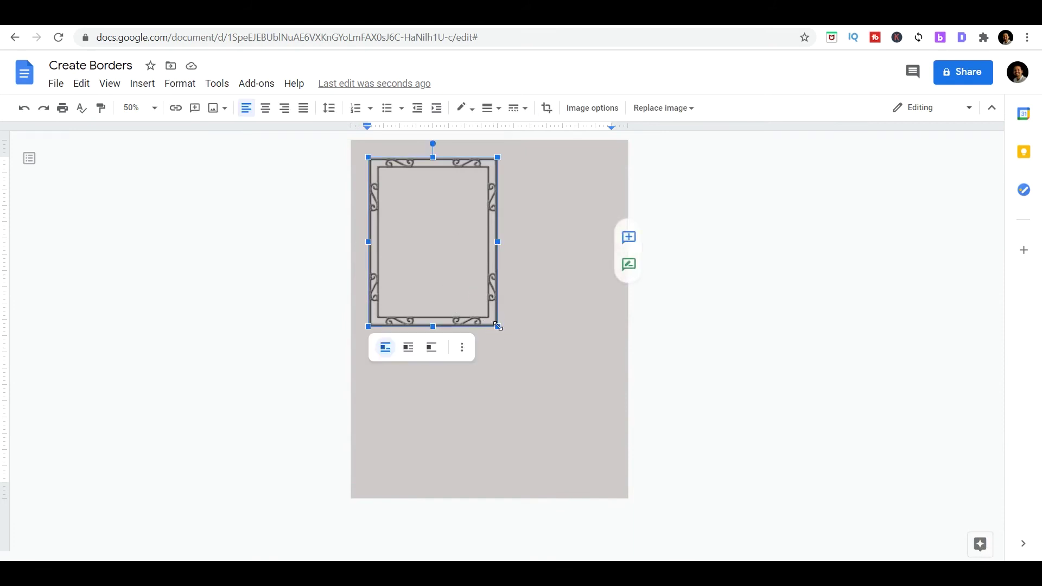
drag(498, 326, 611, 486)
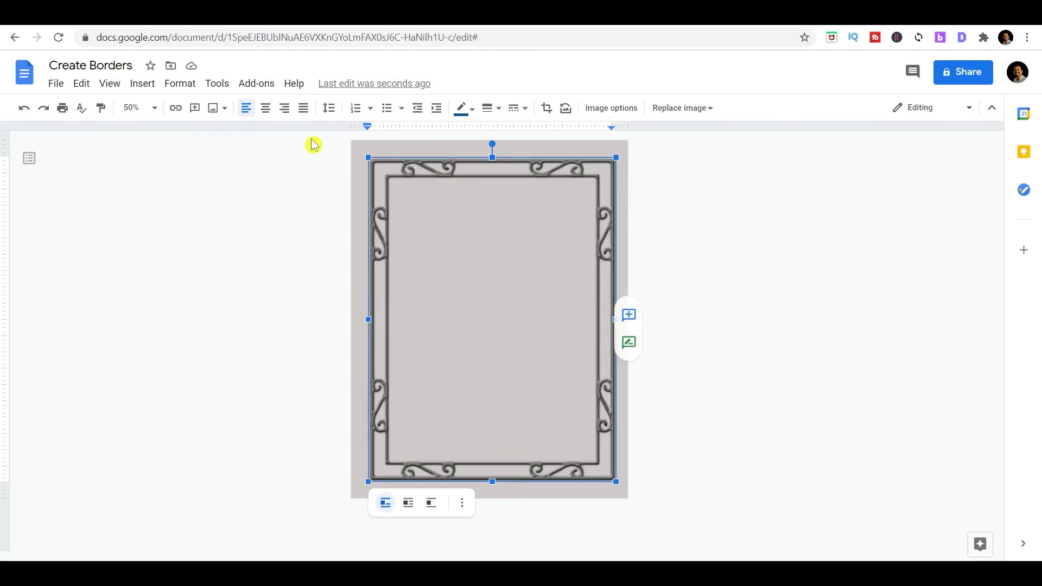
Search the web for images using "christmas border png" and insert the Santa Claus garland border in place of the scrollwork frame
click(145, 84)
mouse_move(164, 109)
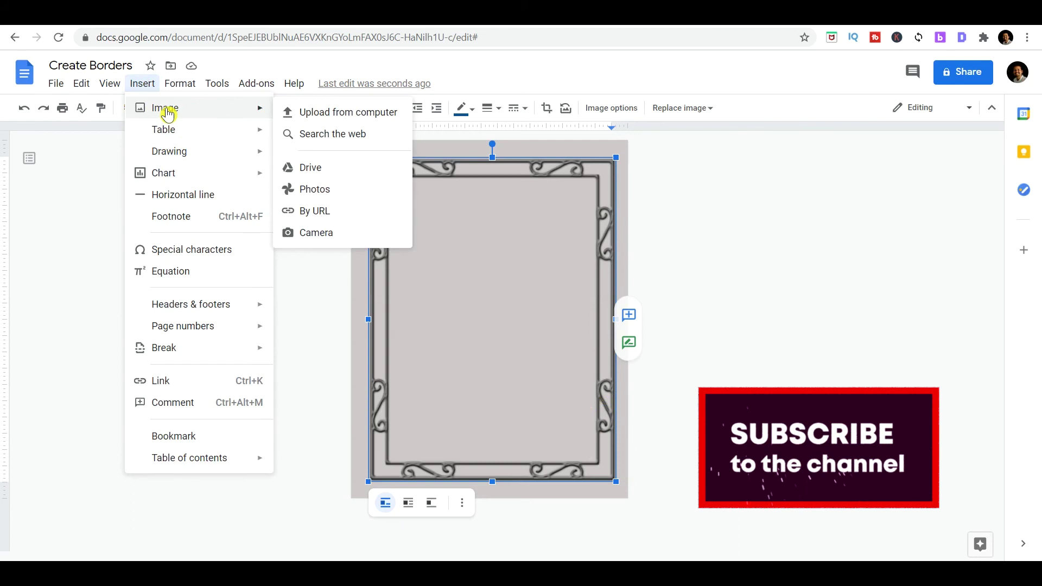
click(326, 133)
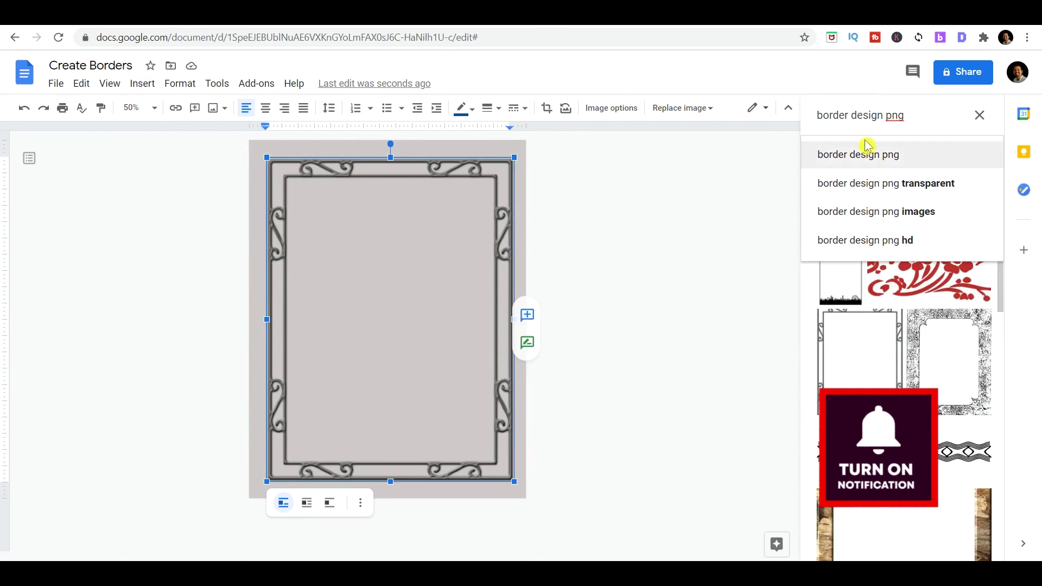
drag(911, 114, 802, 116)
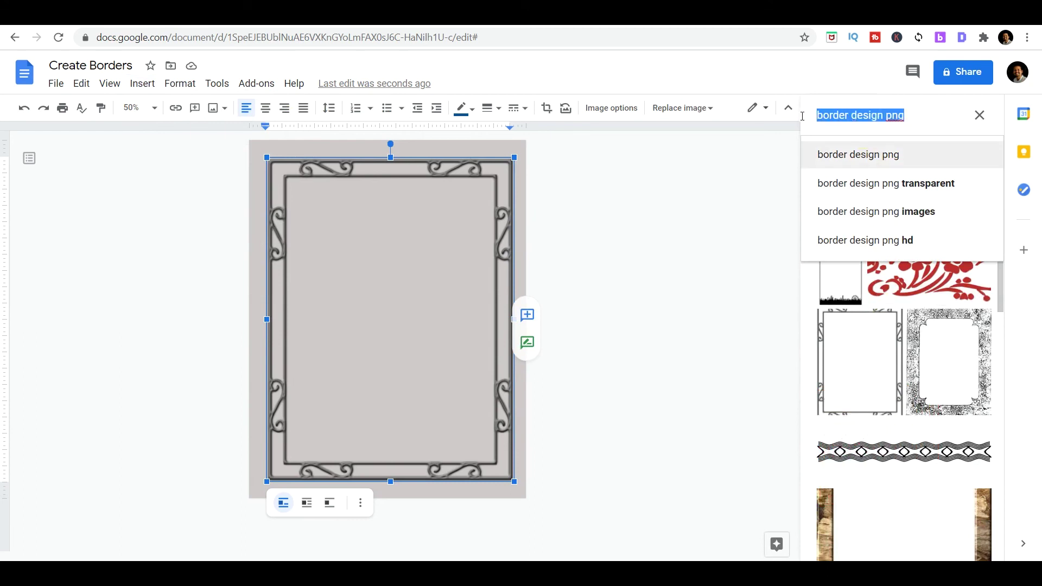
text(christmas)
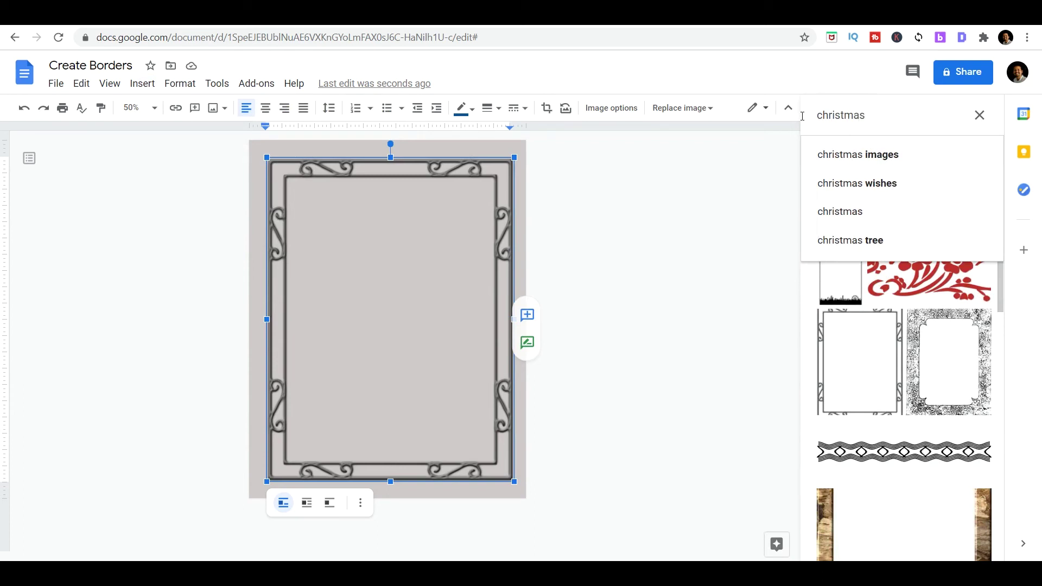
text( border)
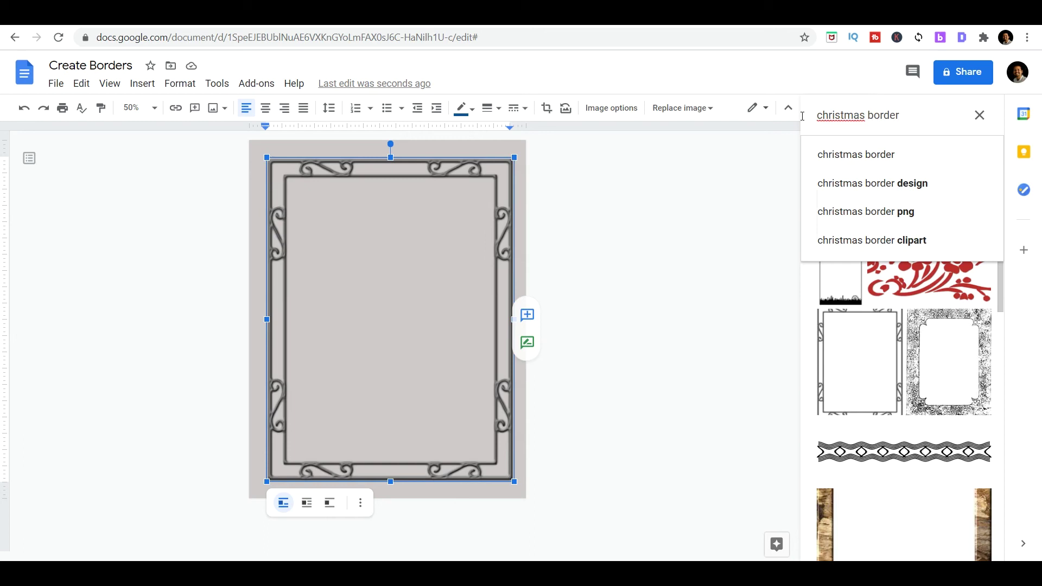
click(868, 213)
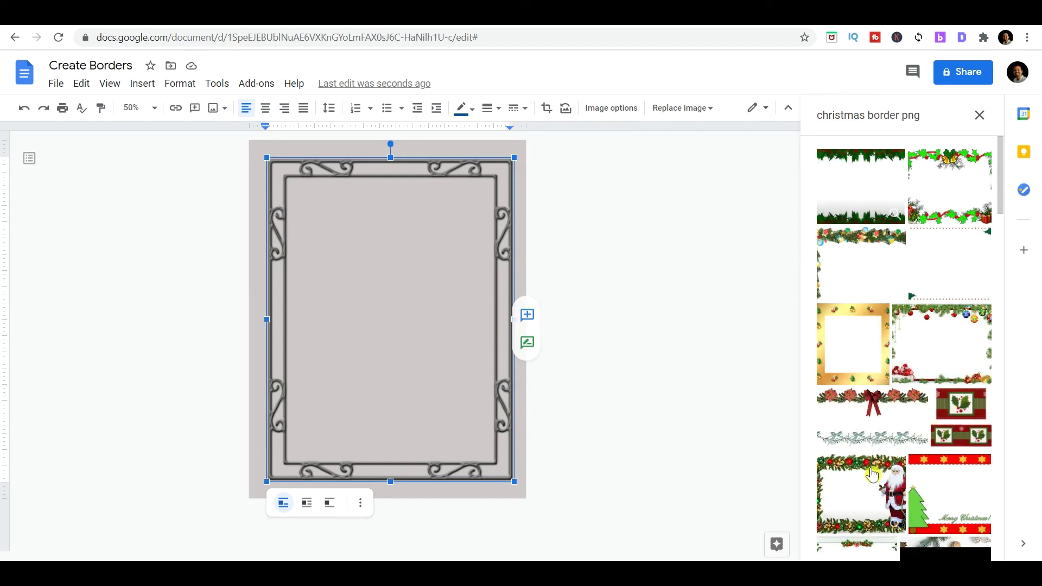
click(871, 487)
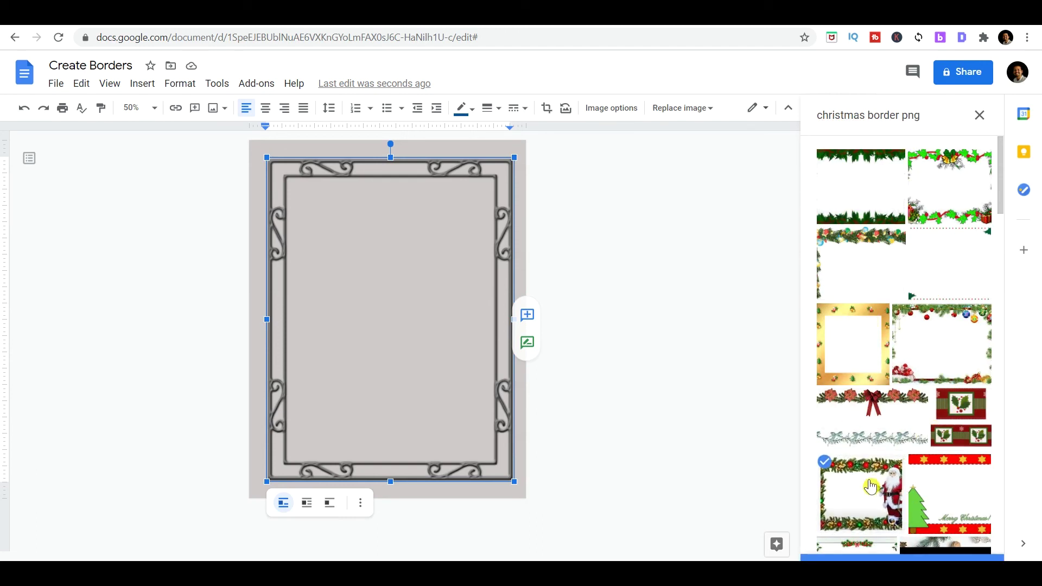
click(973, 545)
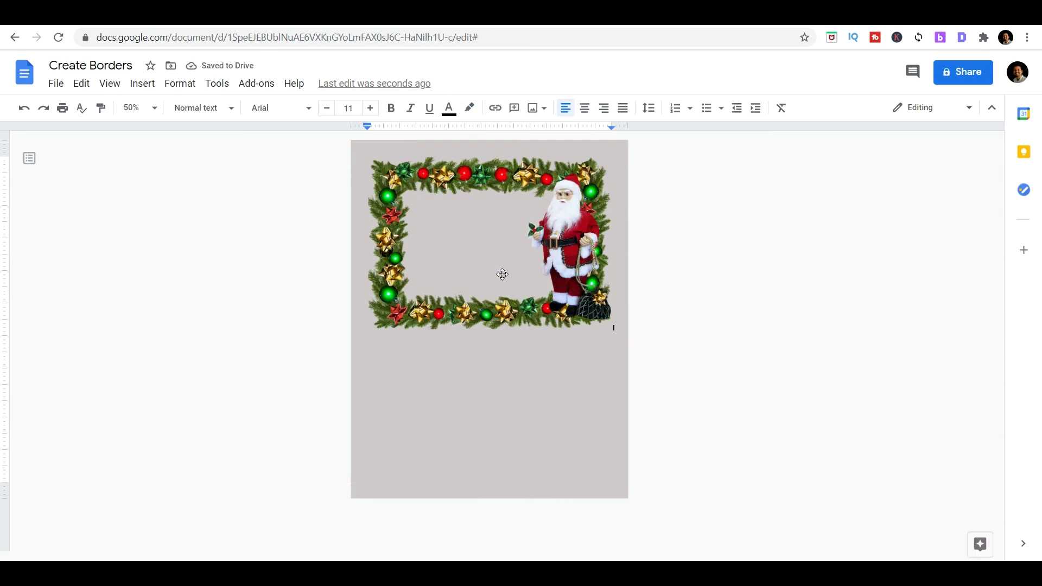
Set the Santa border image's height to 5.13 in with the aspect ratio locked
click(592, 324)
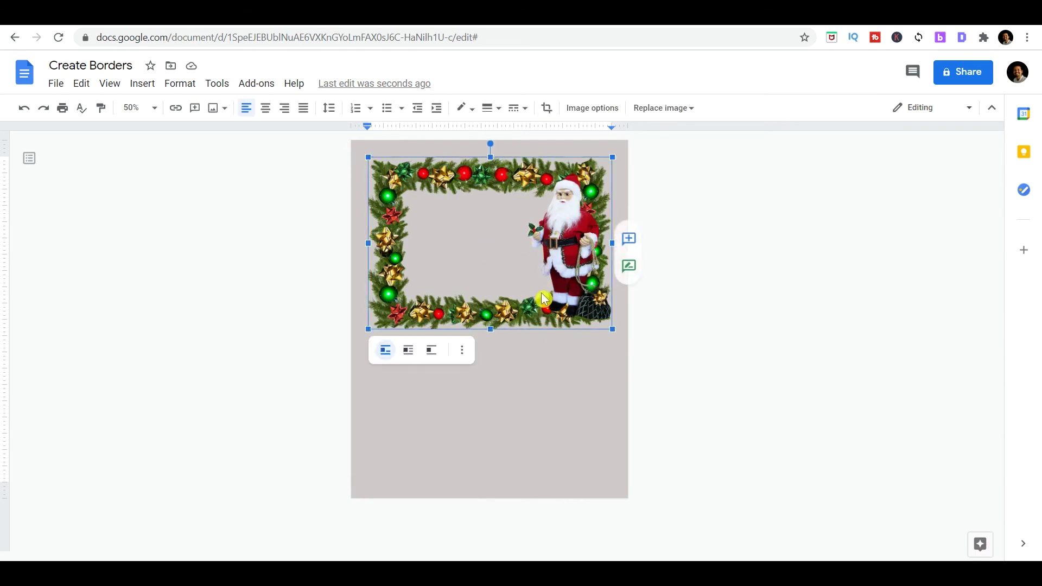
click(463, 351)
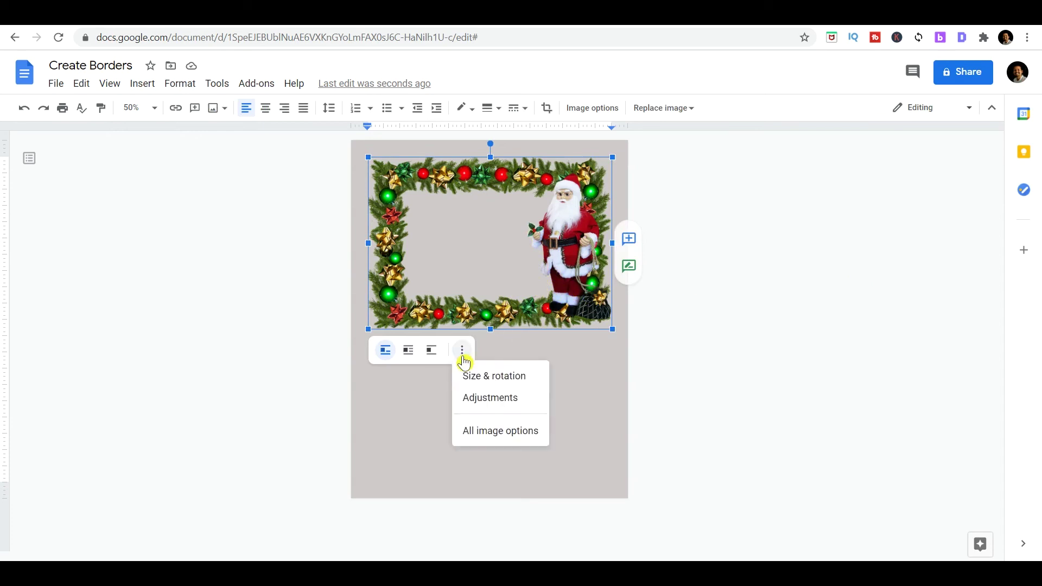
click(493, 378)
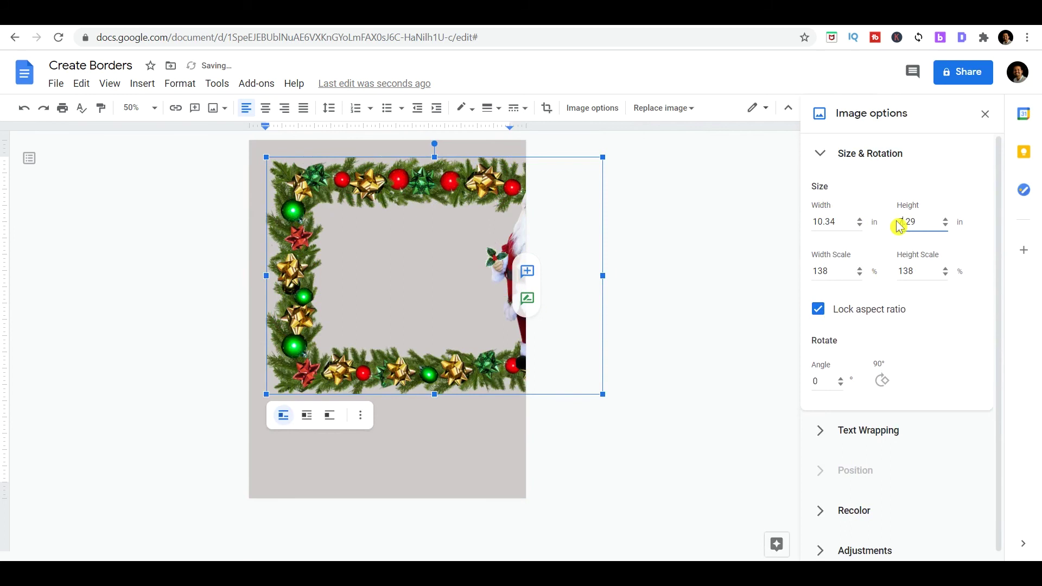
key(BackSpace)
text(5.13)
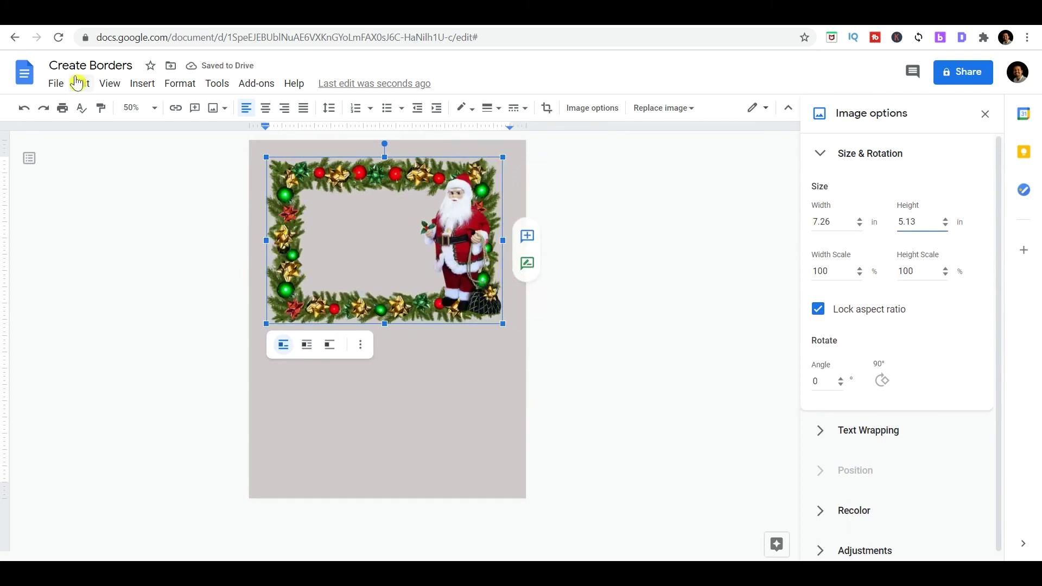
Change the page orientation to landscape and enlarge the Santa border proportionally to about 10.04 by 7.08 in, spanning the margins
click(55, 87)
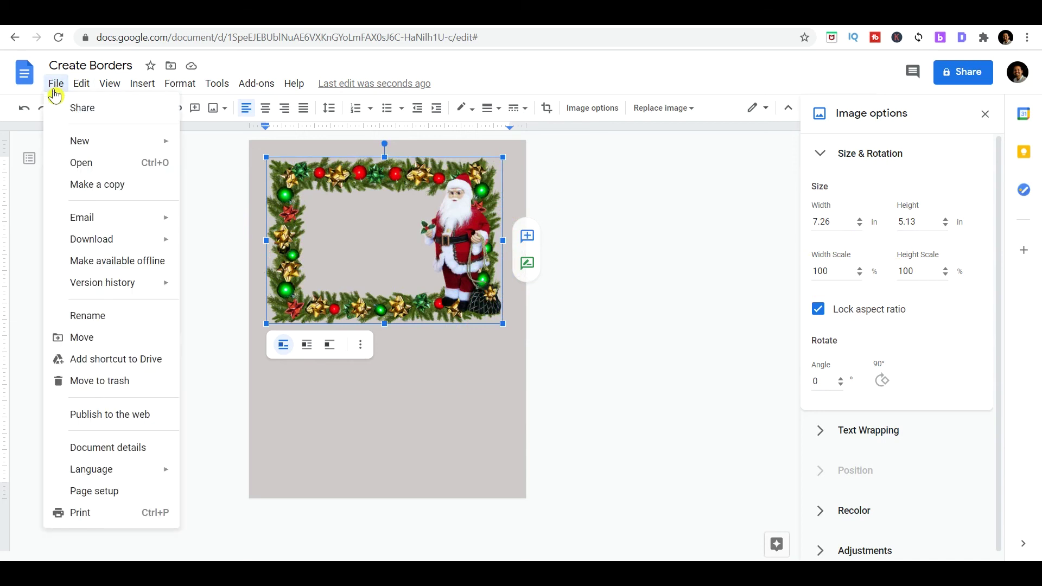
click(96, 494)
click(510, 248)
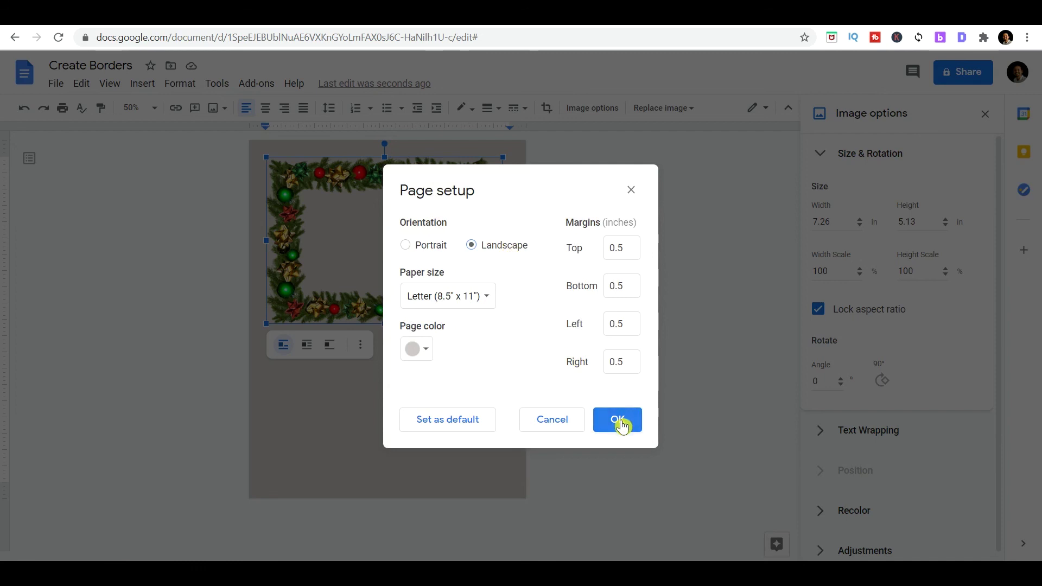
click(619, 420)
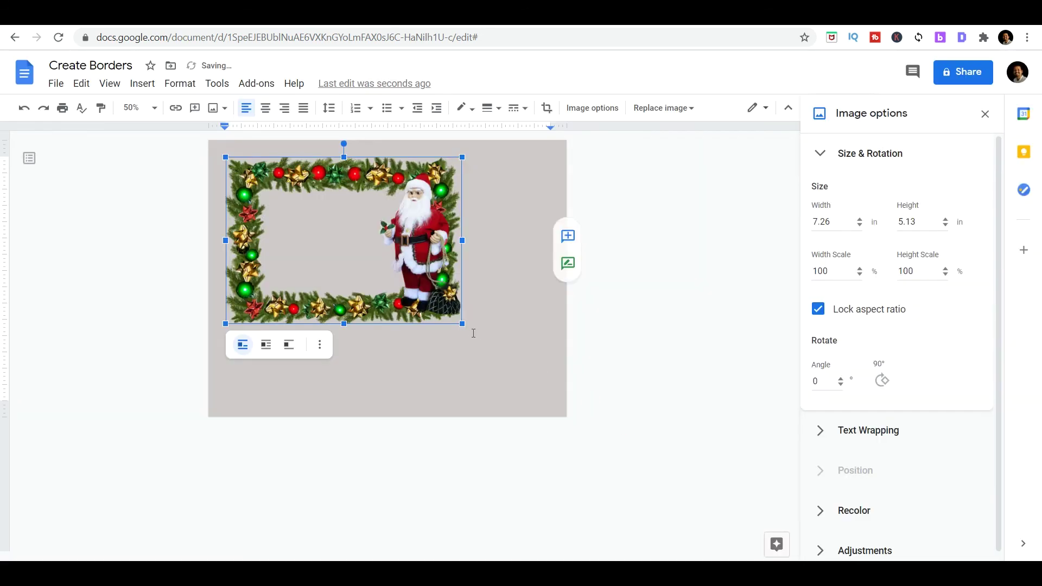
drag(462, 324, 552, 388)
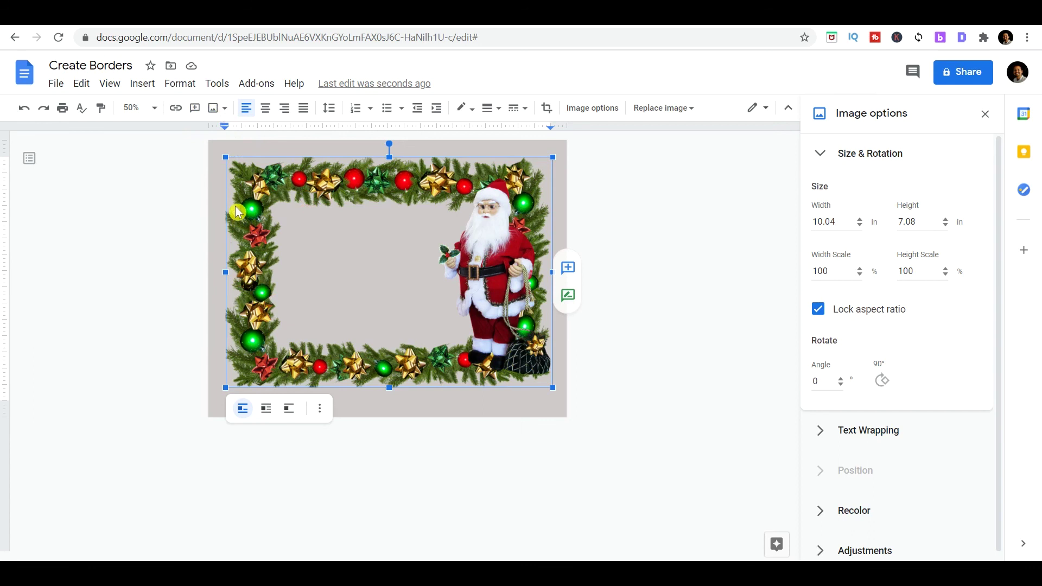
Search the web for images to insert using the query "docorative border png"
click(143, 85)
mouse_move(176, 107)
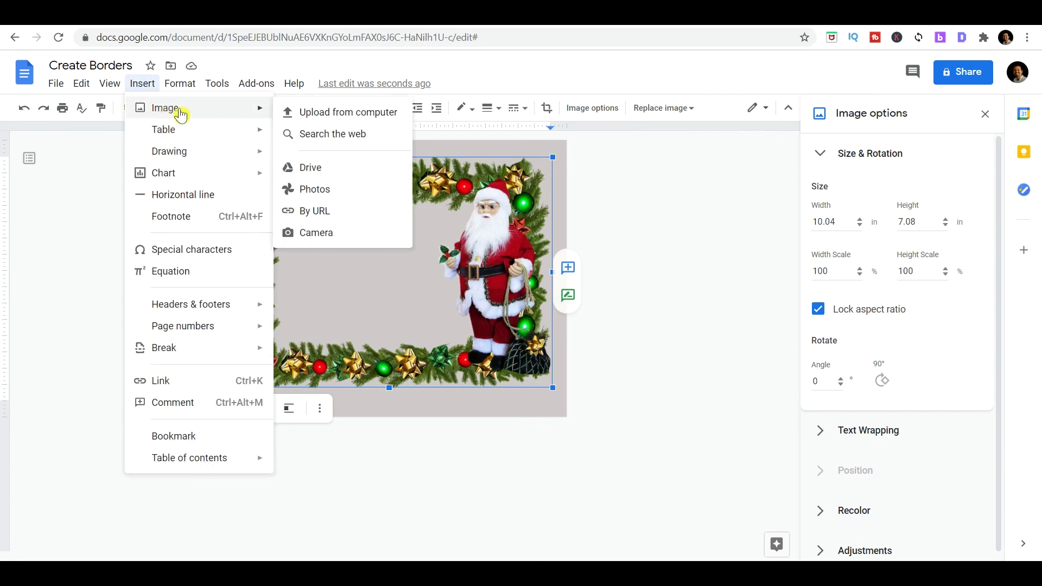
click(332, 134)
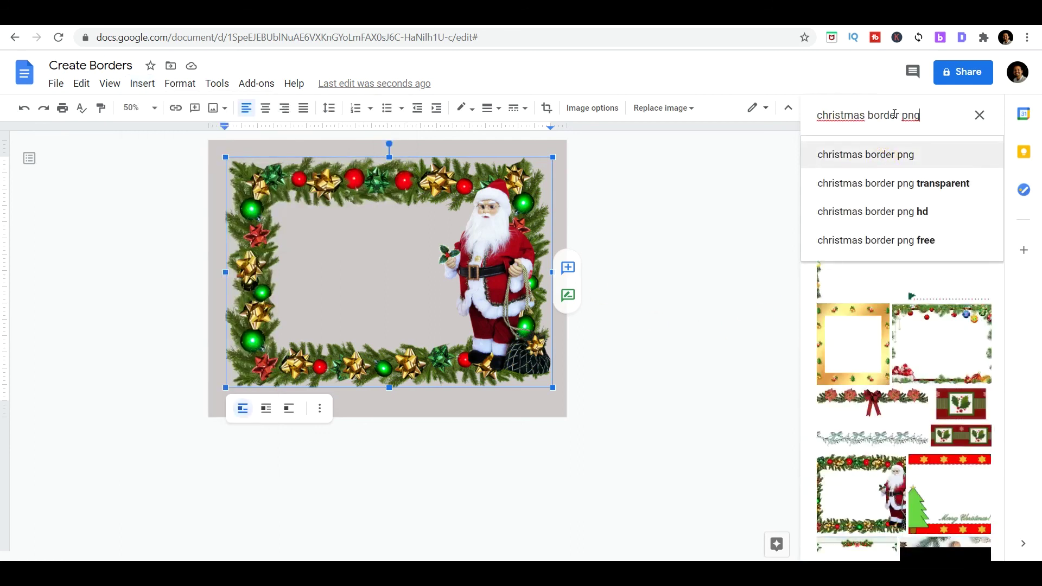
drag(866, 118, 815, 112)
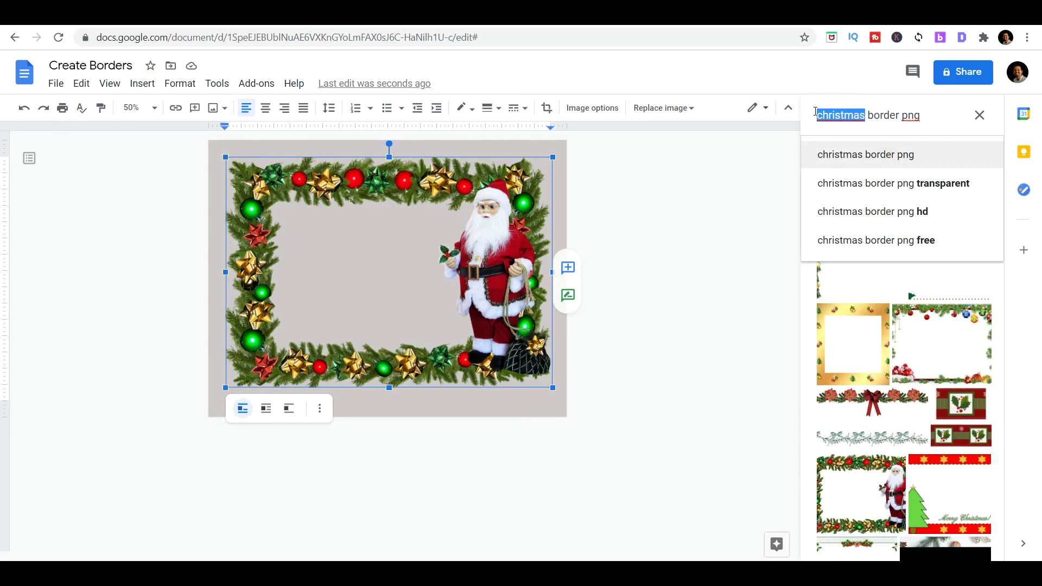
key(BackSpace)
text(doc)
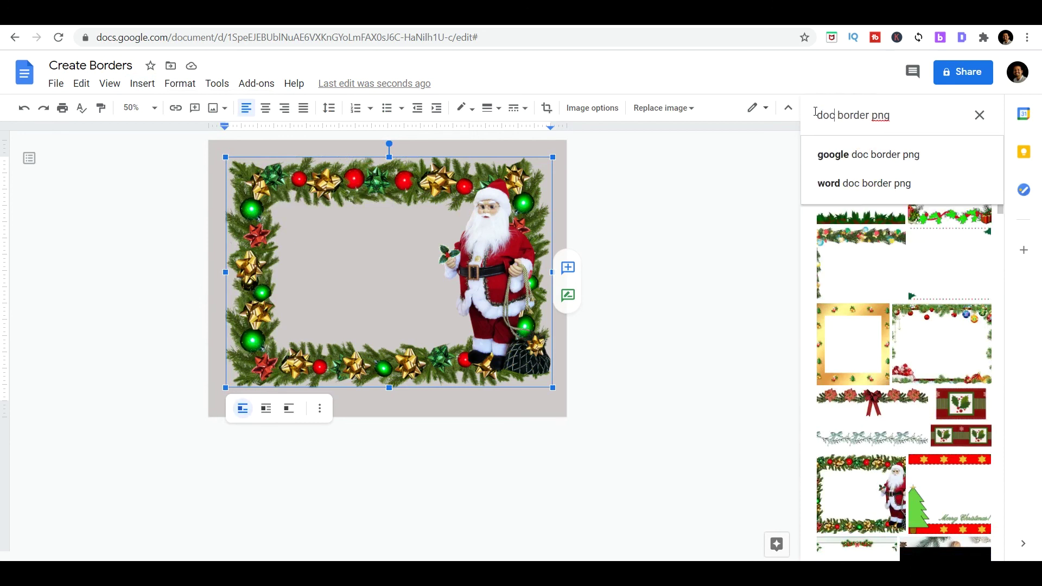
text(orativ)
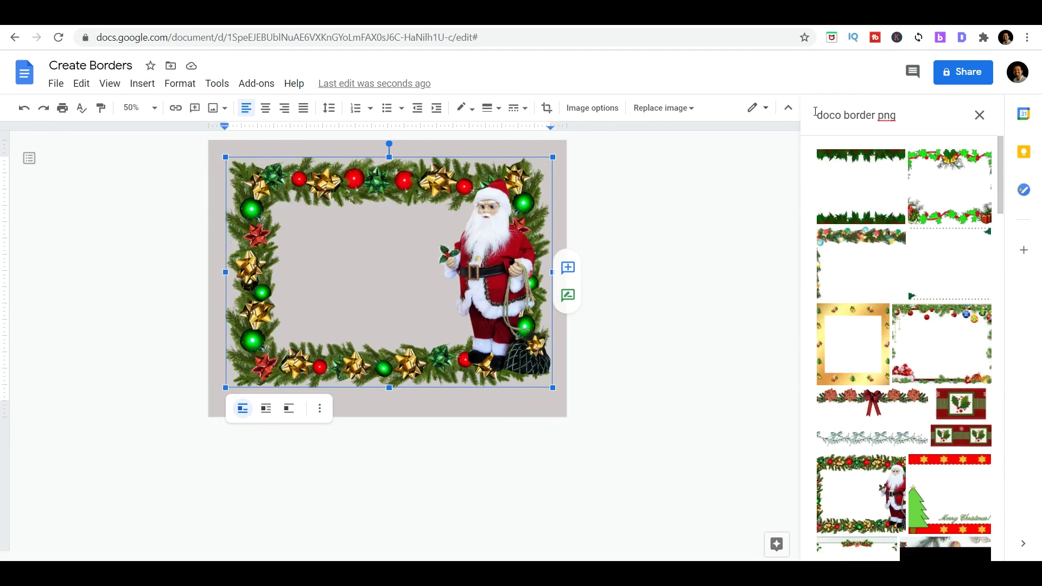
text(e)
key(Return)
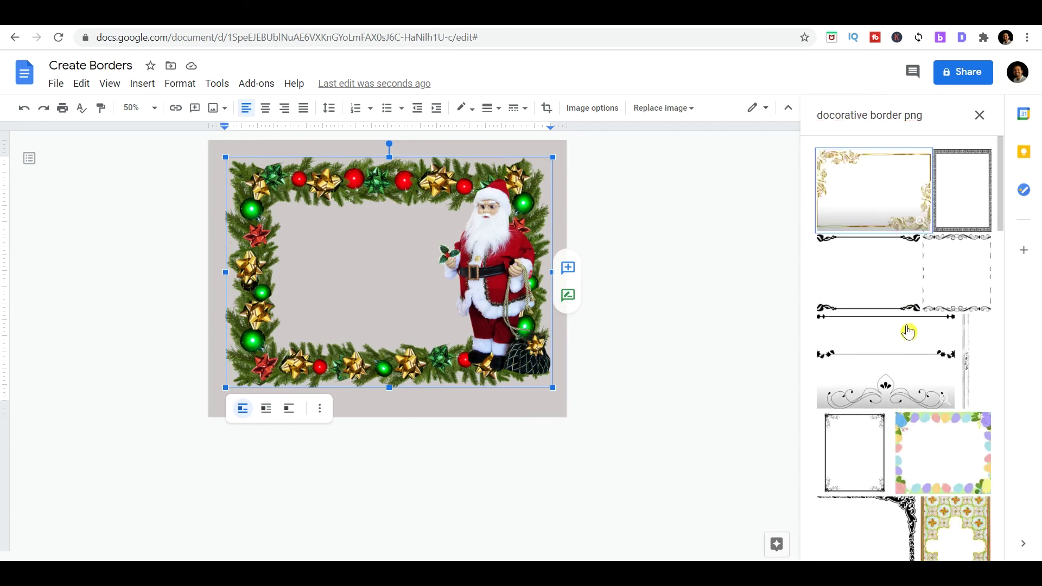
Insert the black corner ornament and the black square frame with ornate corners from the results, replacing the Santa border
scroll(906, 332, down, 2)
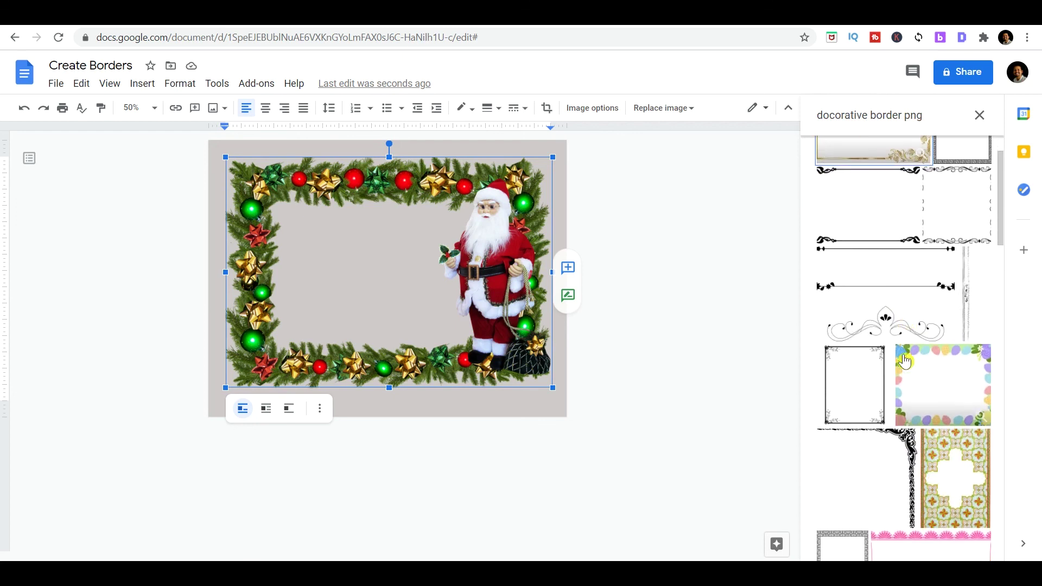
click(893, 454)
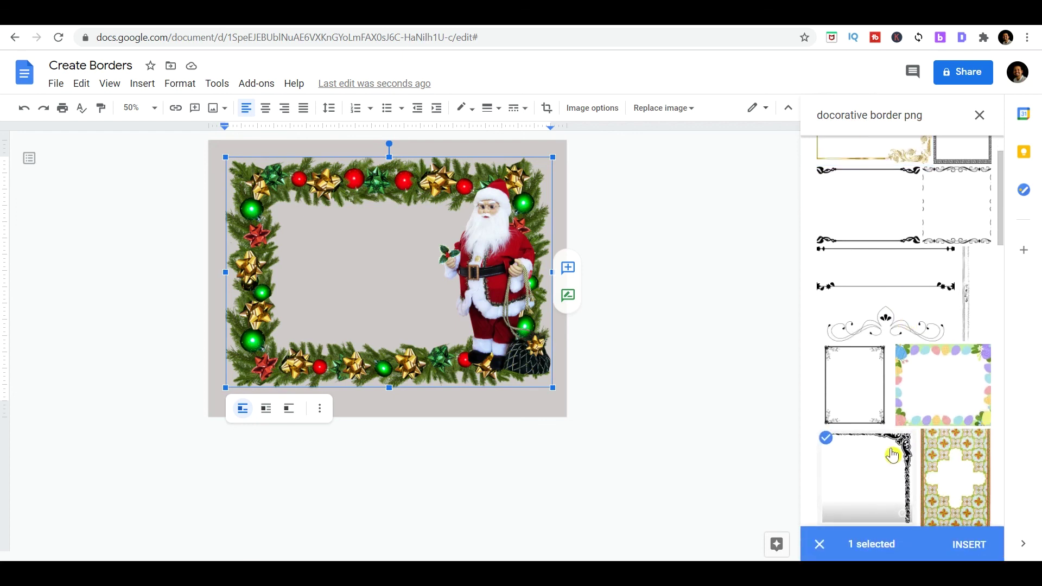
scroll(892, 455, down, 2)
scroll(890, 412, down, 3)
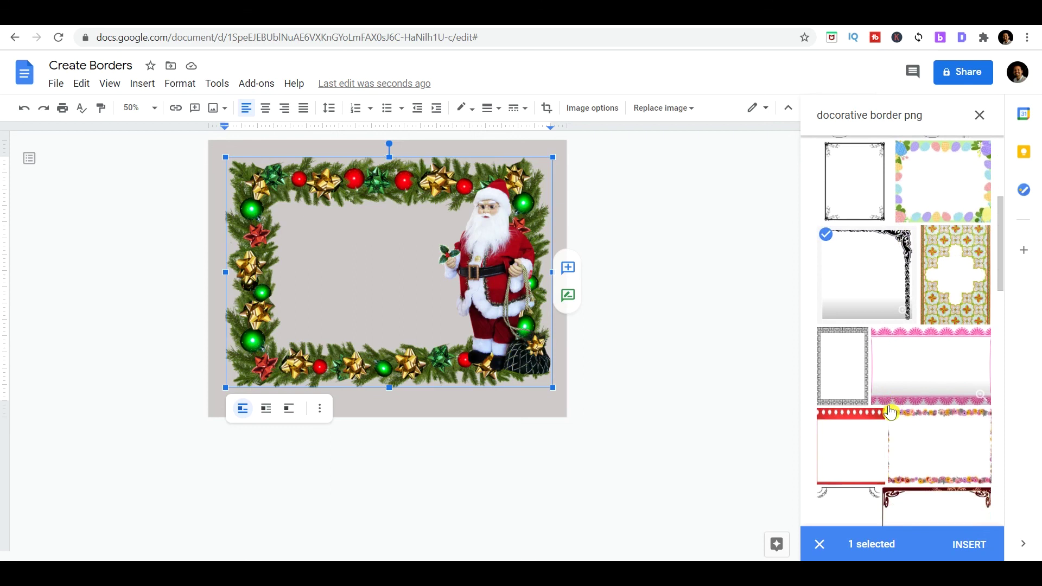
scroll(890, 409, down, 2)
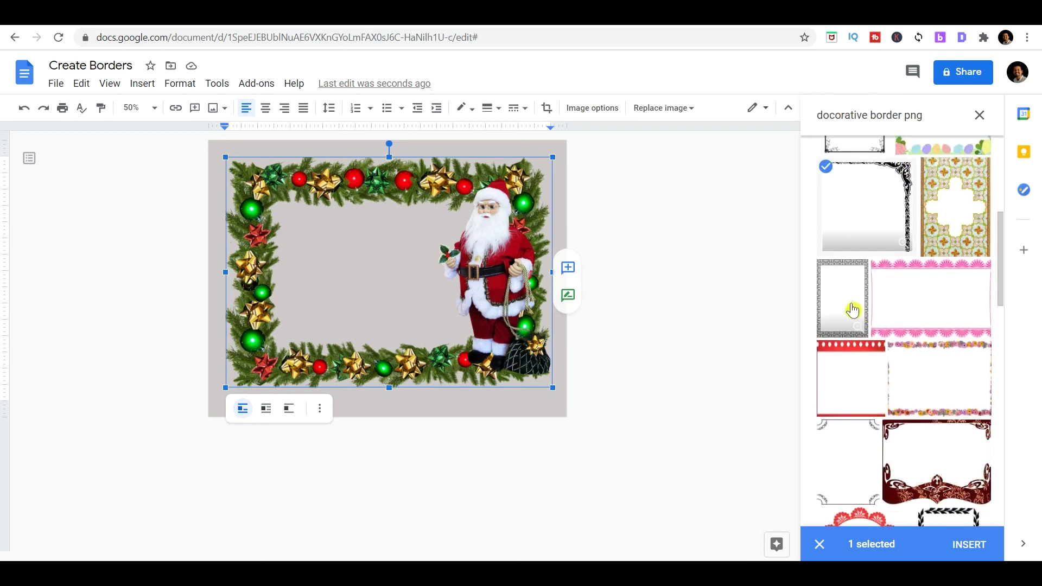
scroll(903, 345, down, 3)
scroll(925, 356, down, 2)
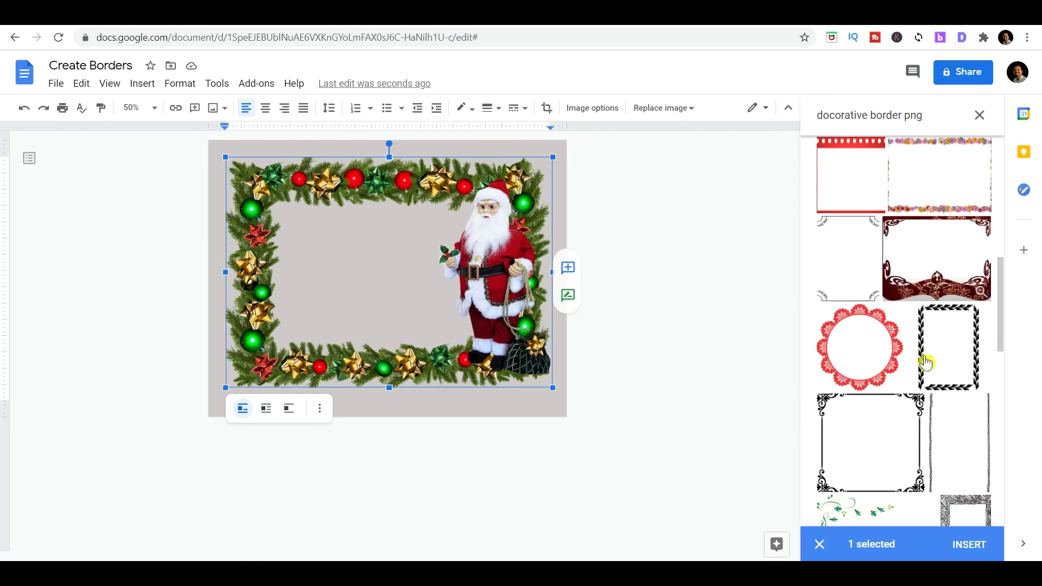
click(884, 444)
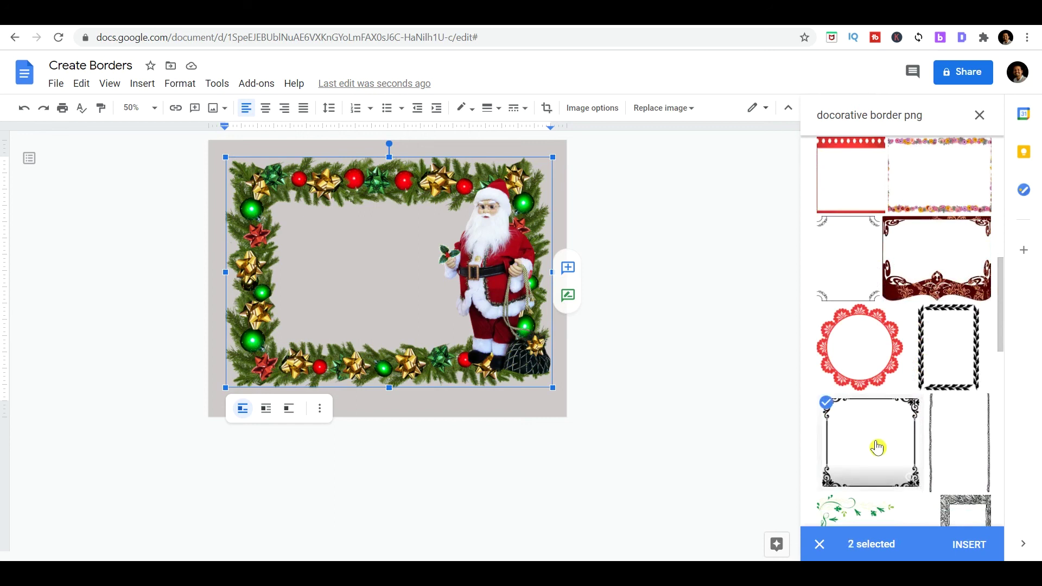
click(969, 546)
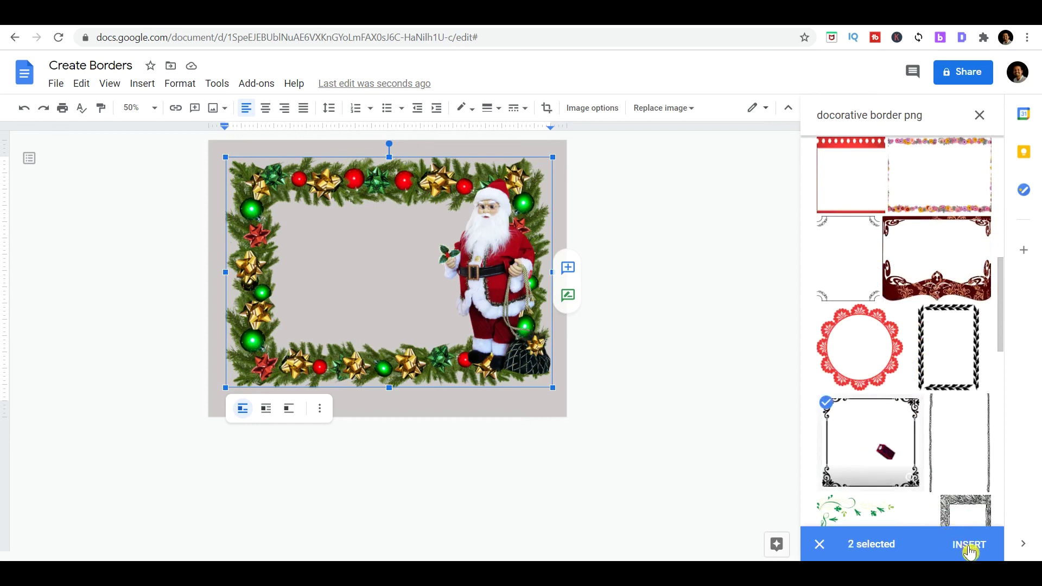
Resize the black ornate frame to about 9.73 by 7.52 in so it fits the landscape page
click(400, 269)
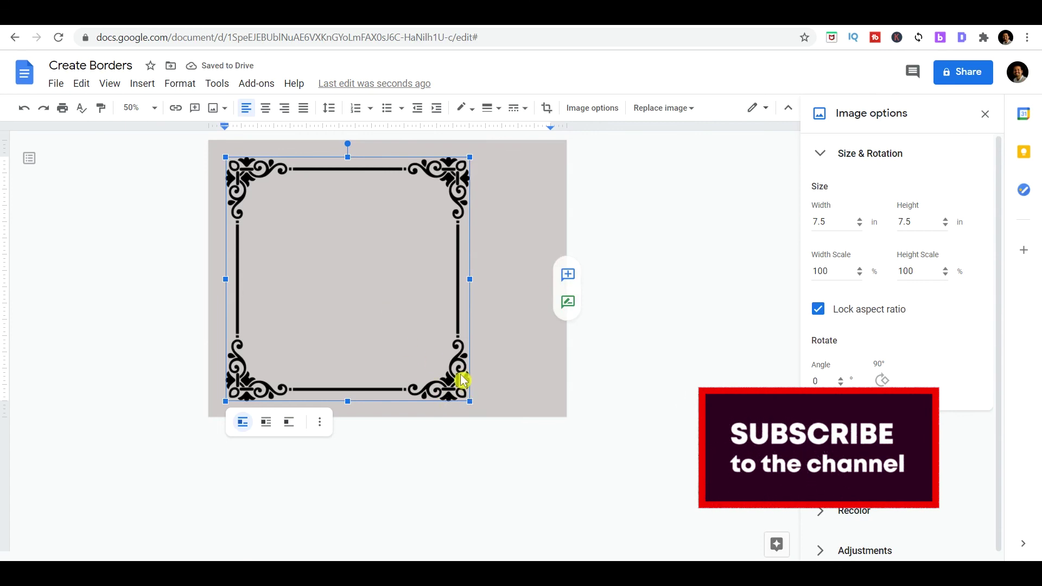
drag(470, 403, 544, 393)
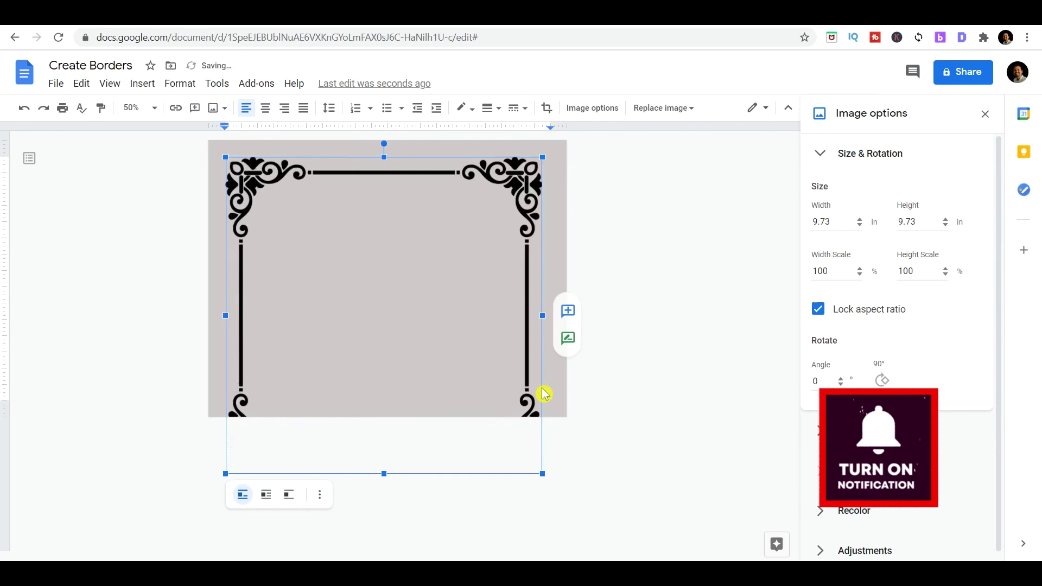
drag(385, 473, 399, 407)
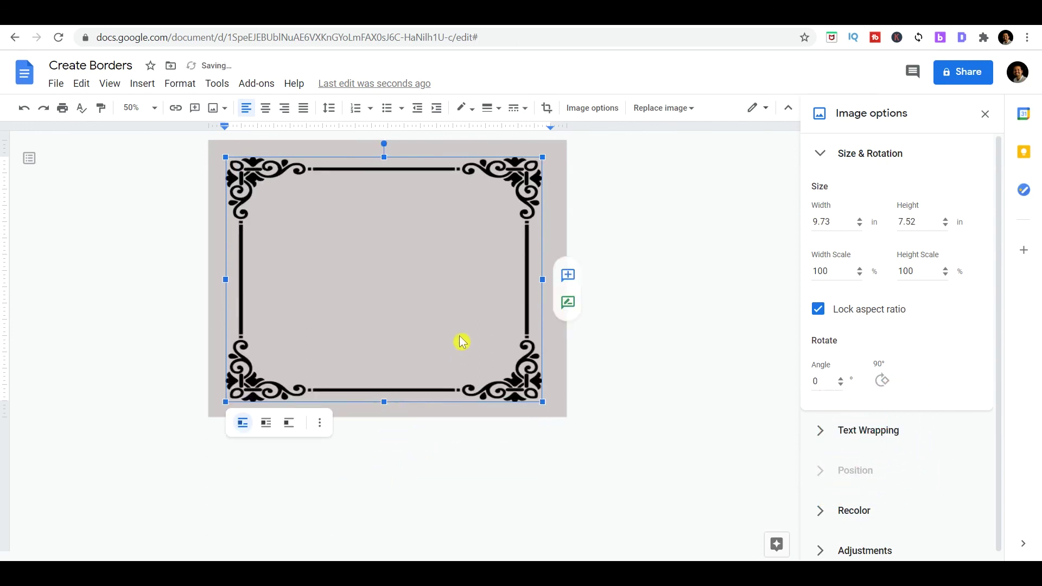